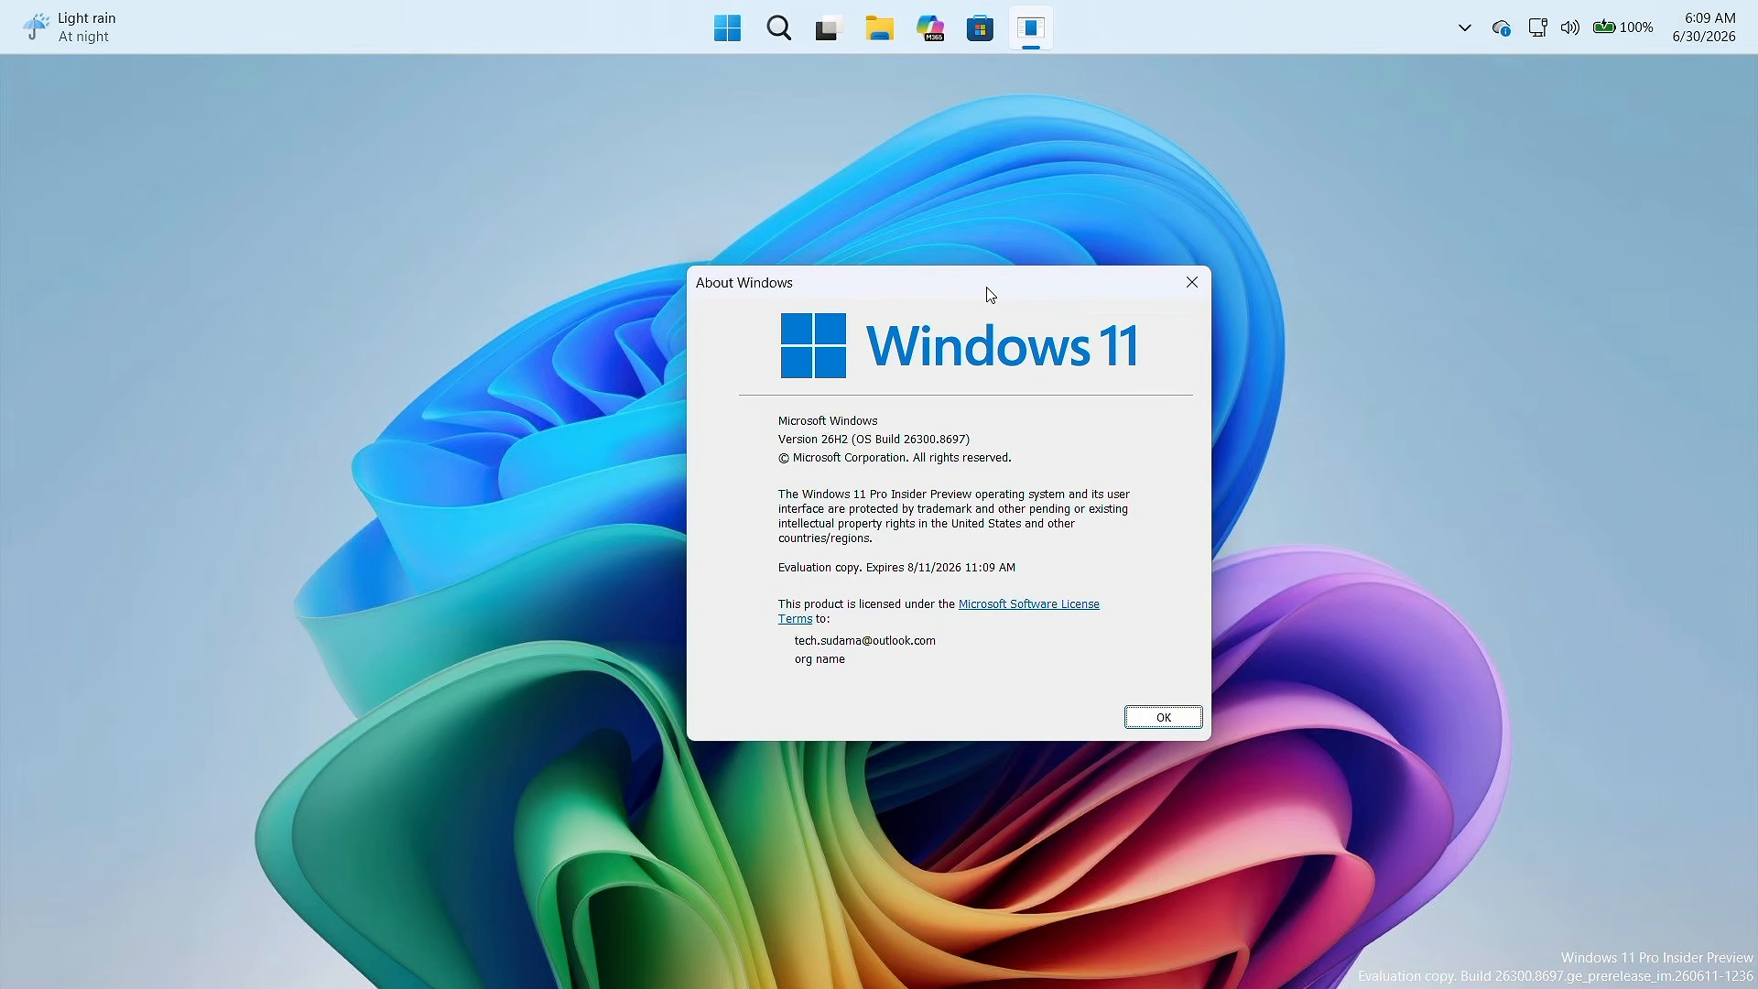
# Close the About Windows dialog and review the Windows Insider Program options under Windows Update in Settings
pyautogui.click(1188, 725)
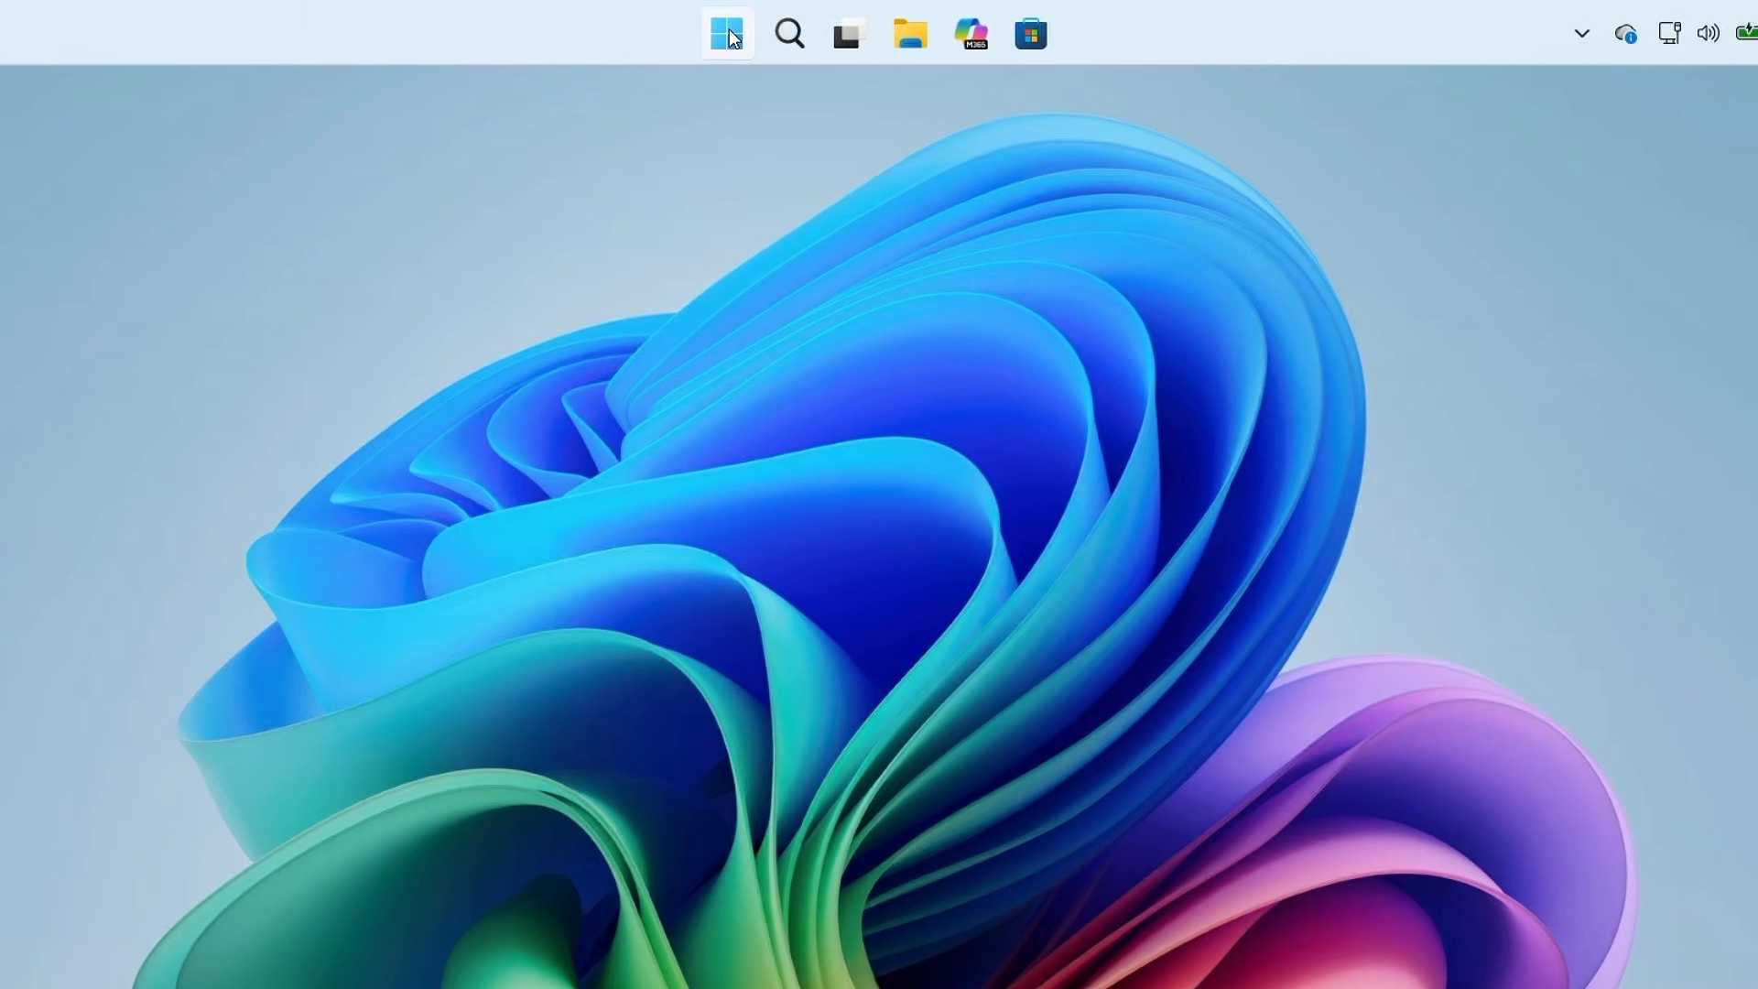
pyautogui.click(753, 26)
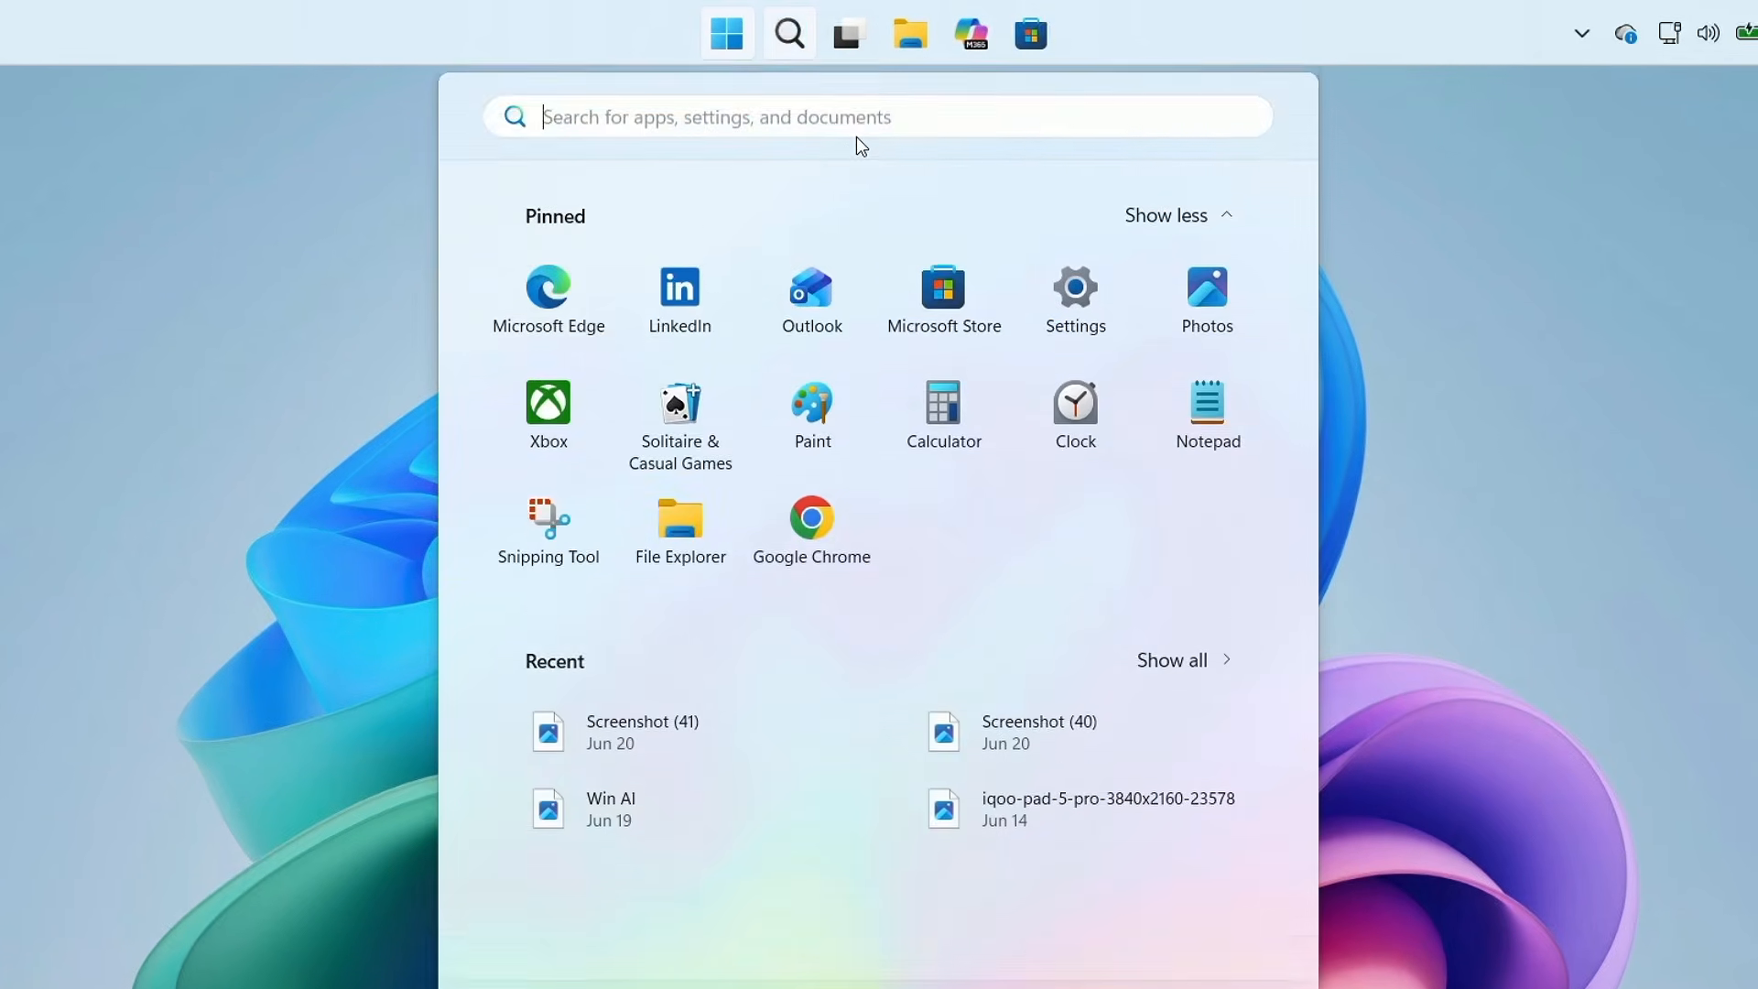
pyautogui.click(1076, 317)
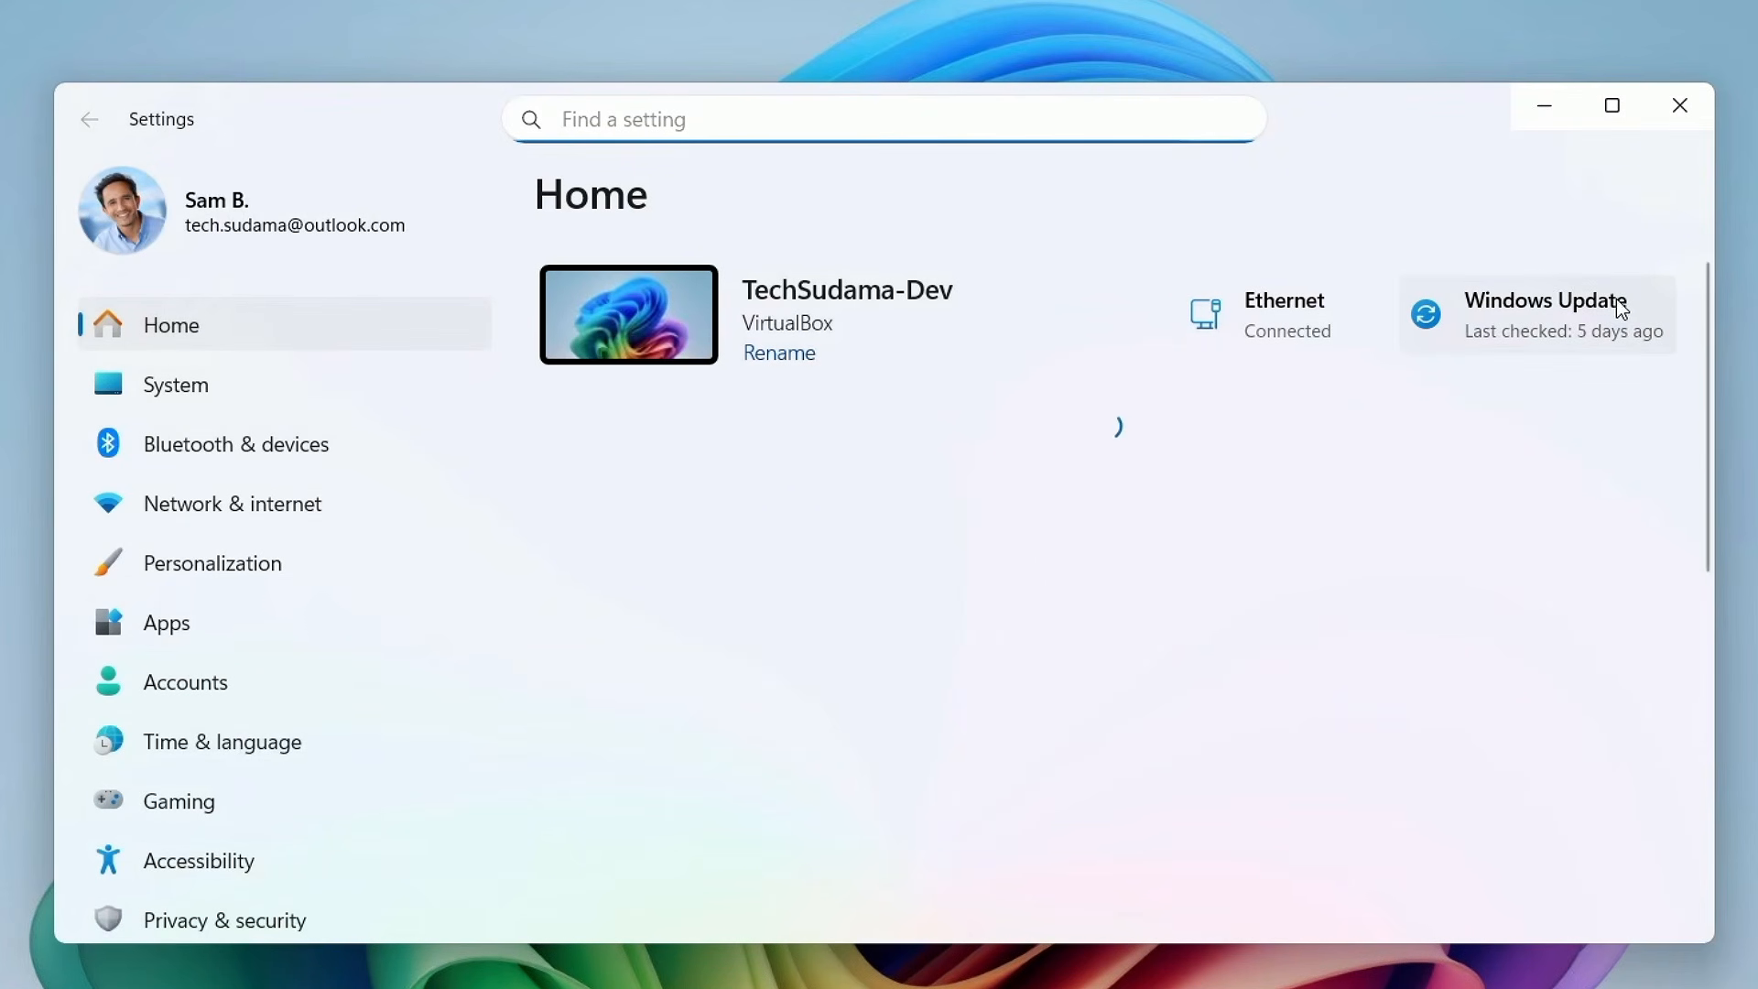
pyautogui.click(1554, 316)
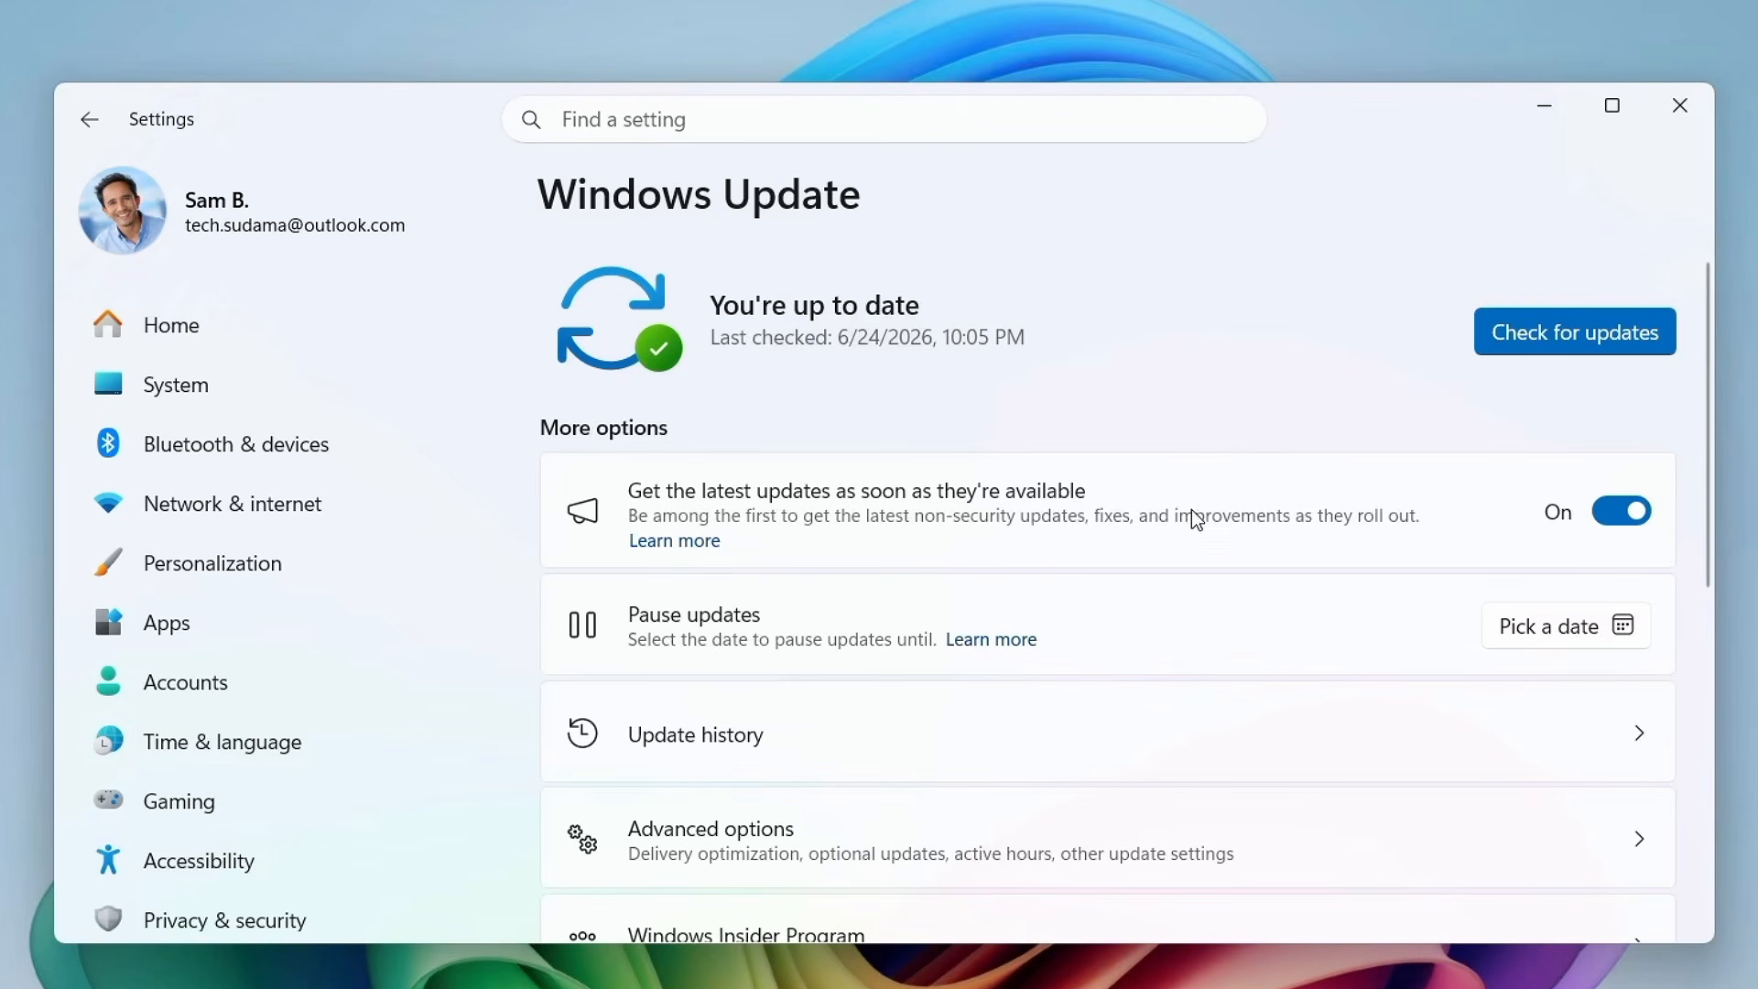
pyautogui.scroll(-5, 1114, 598)
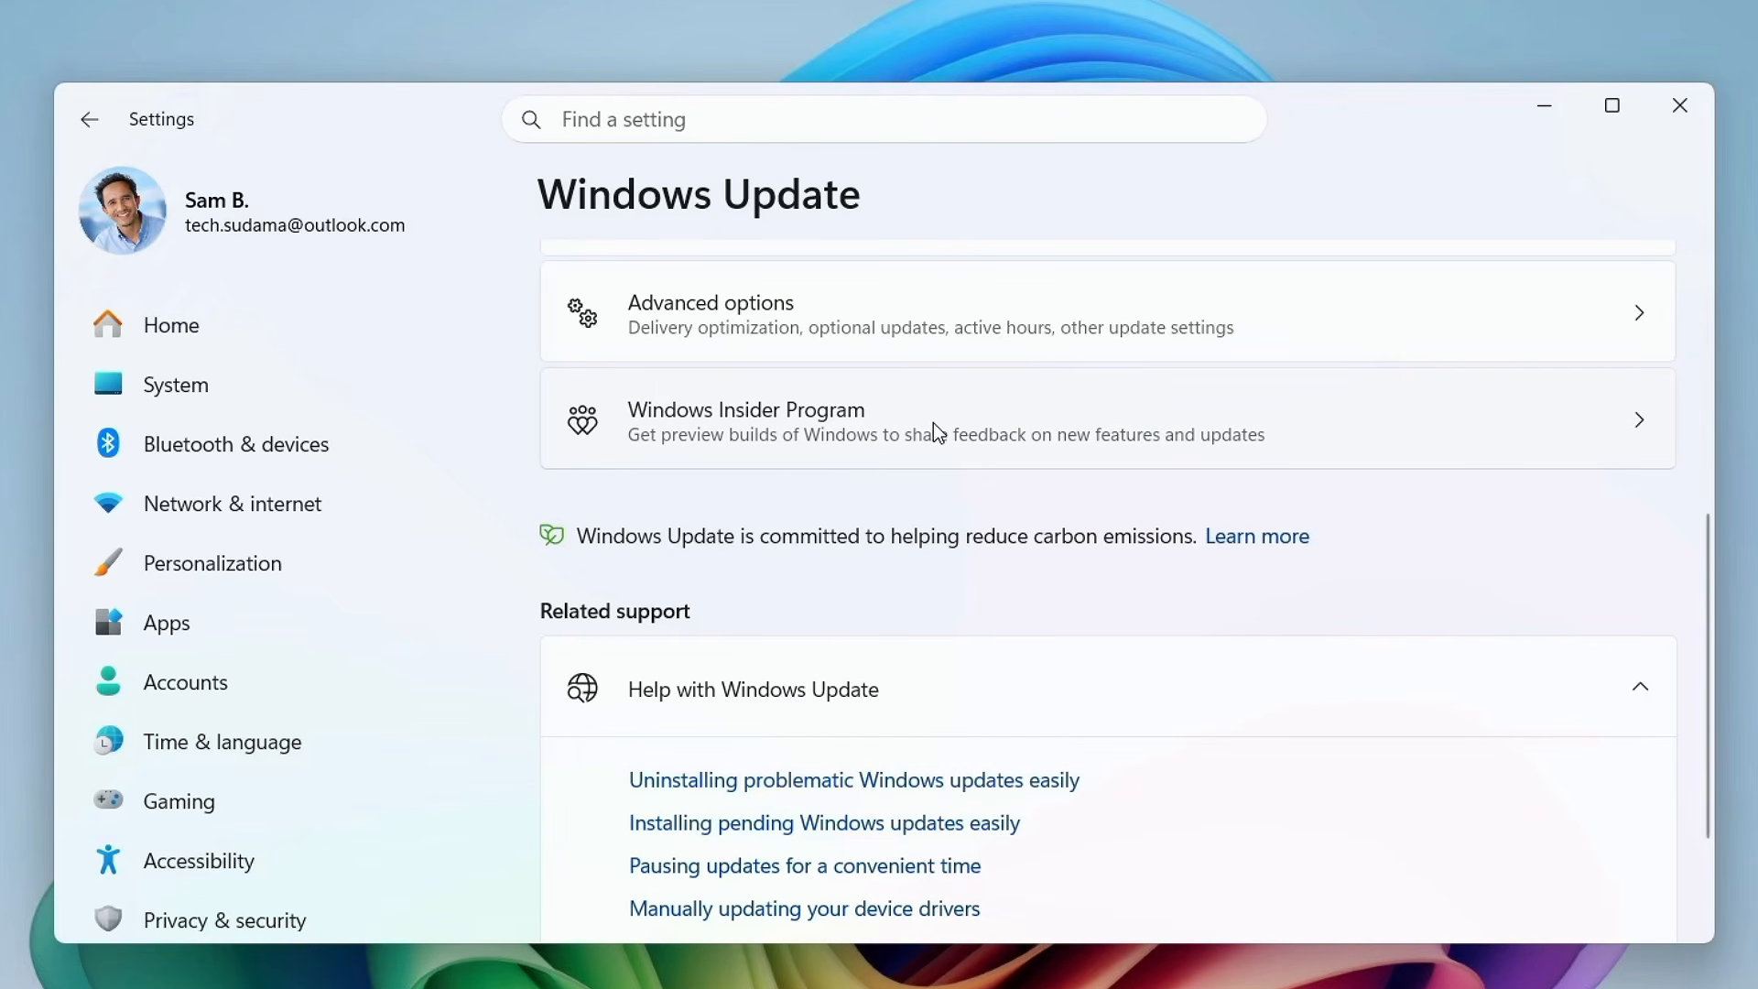
pyautogui.click(1008, 436)
pyautogui.scroll(-2, 1064, 464)
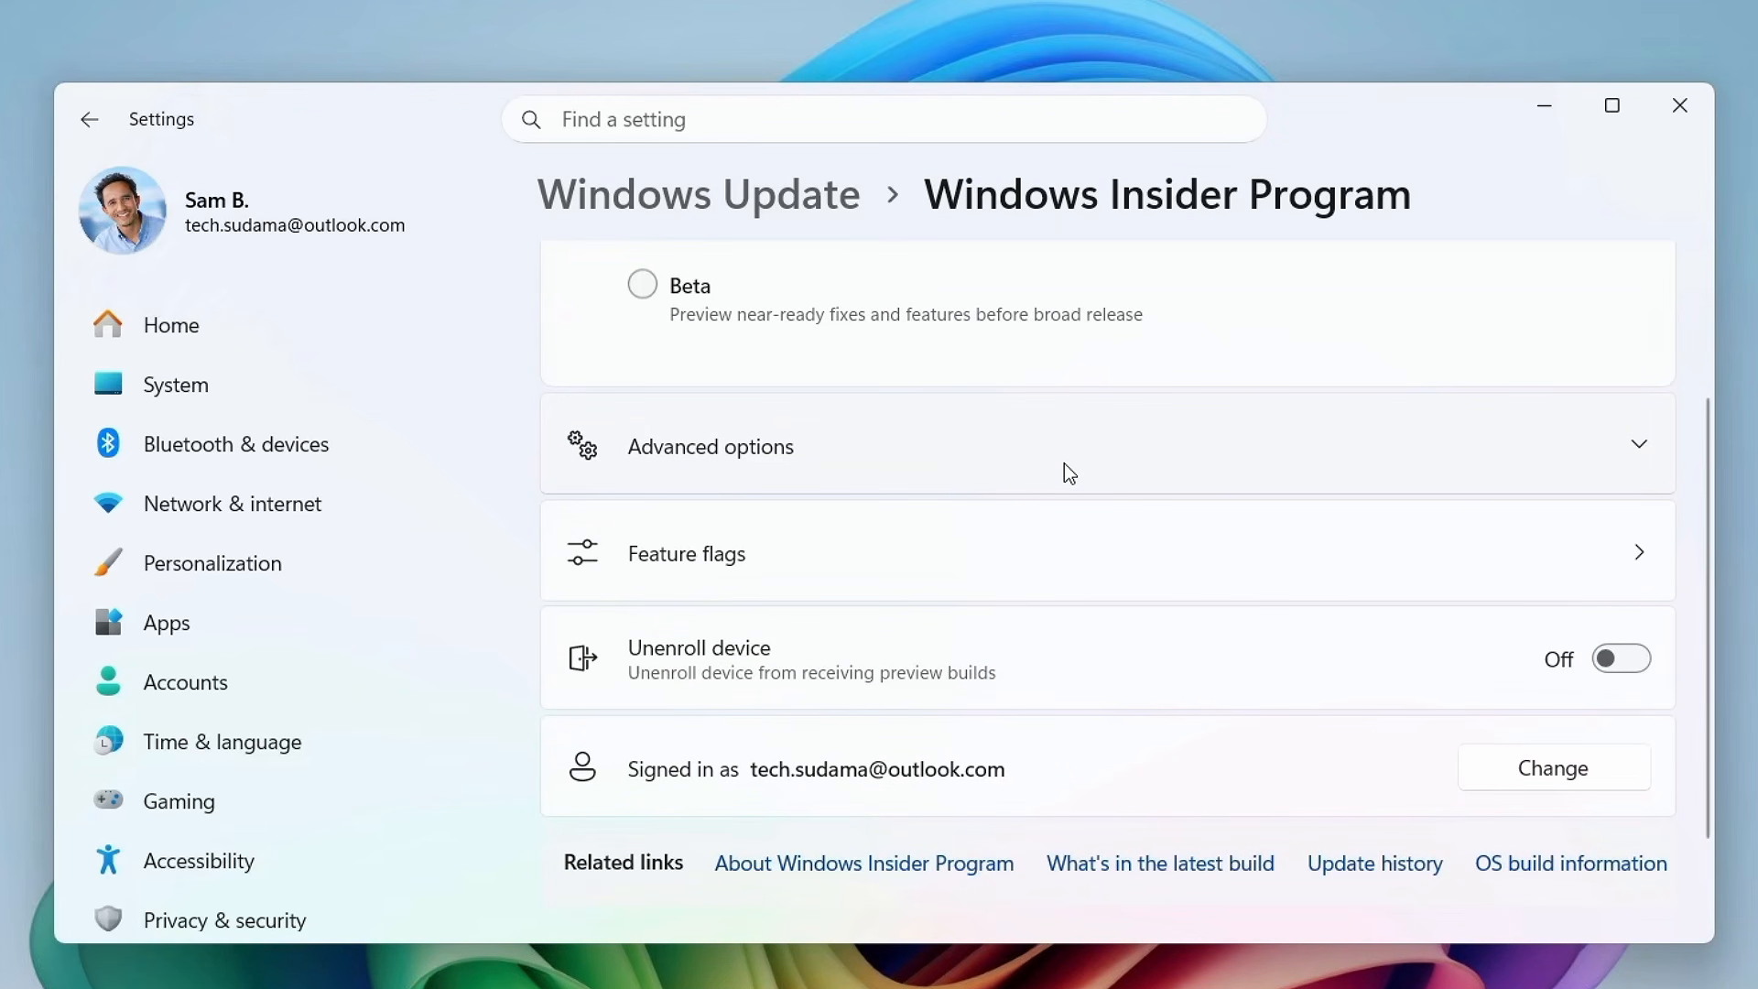
pyautogui.scroll(2, 1064, 463)
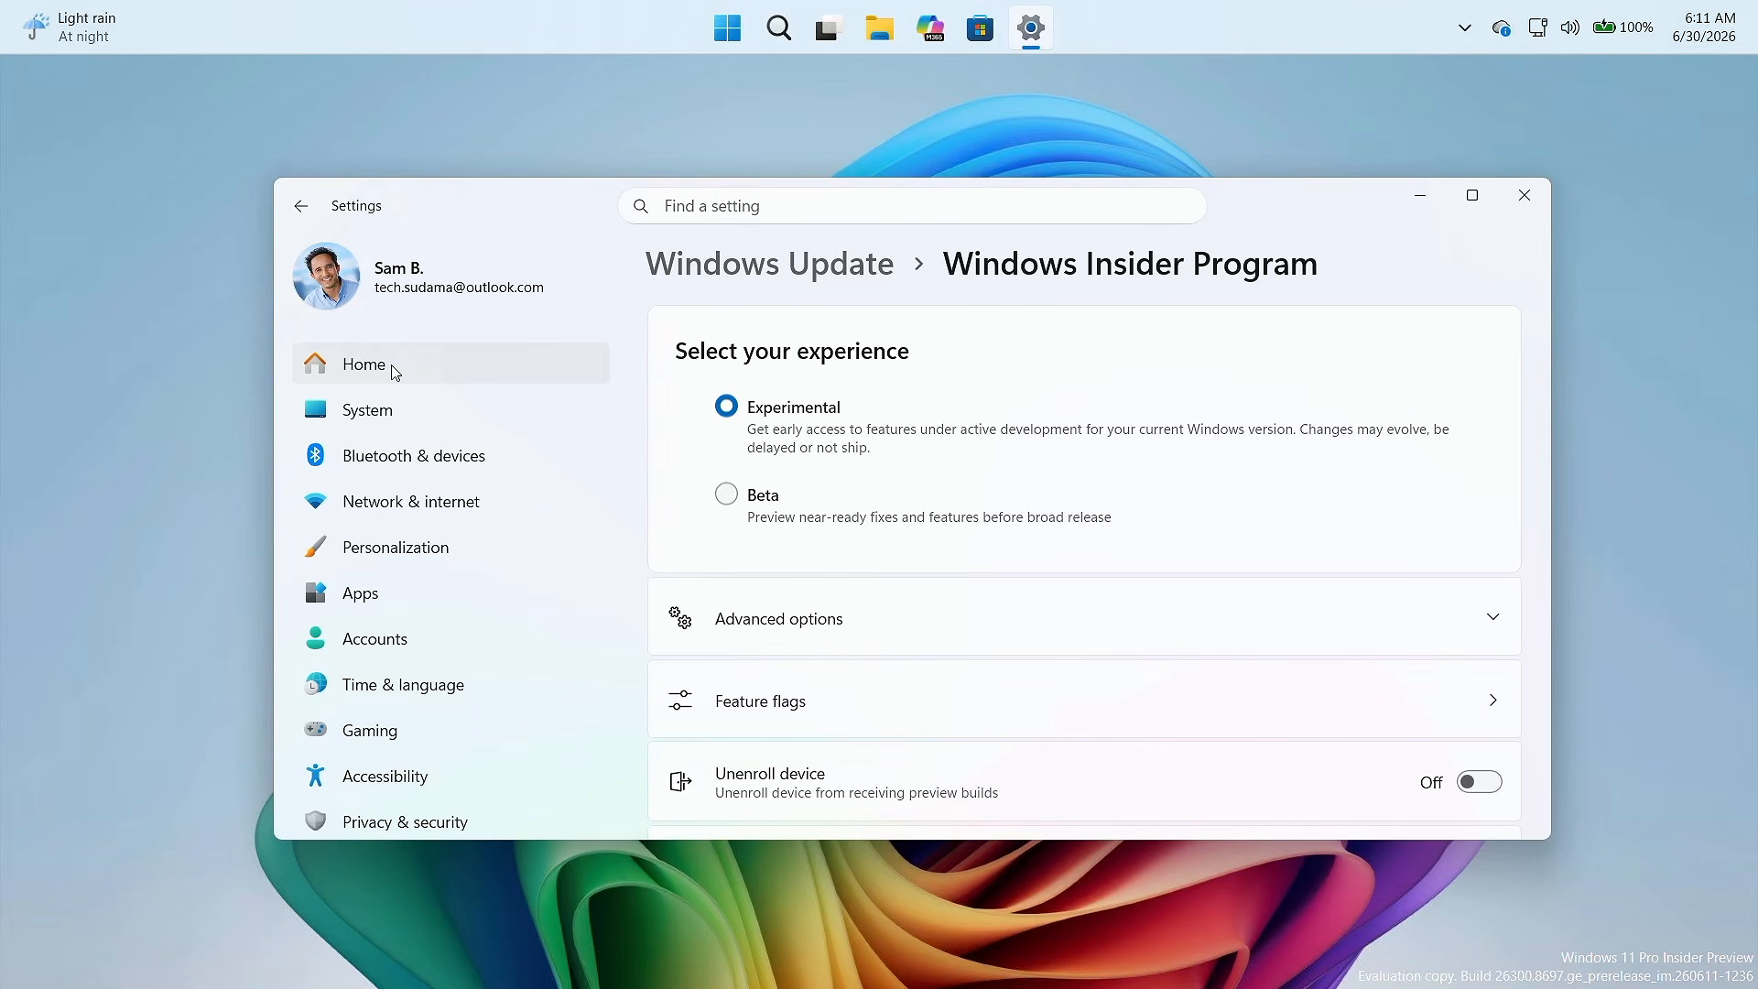
# Go back to the Settings home page and reopen Windows Update from there
pyautogui.click(394, 368)
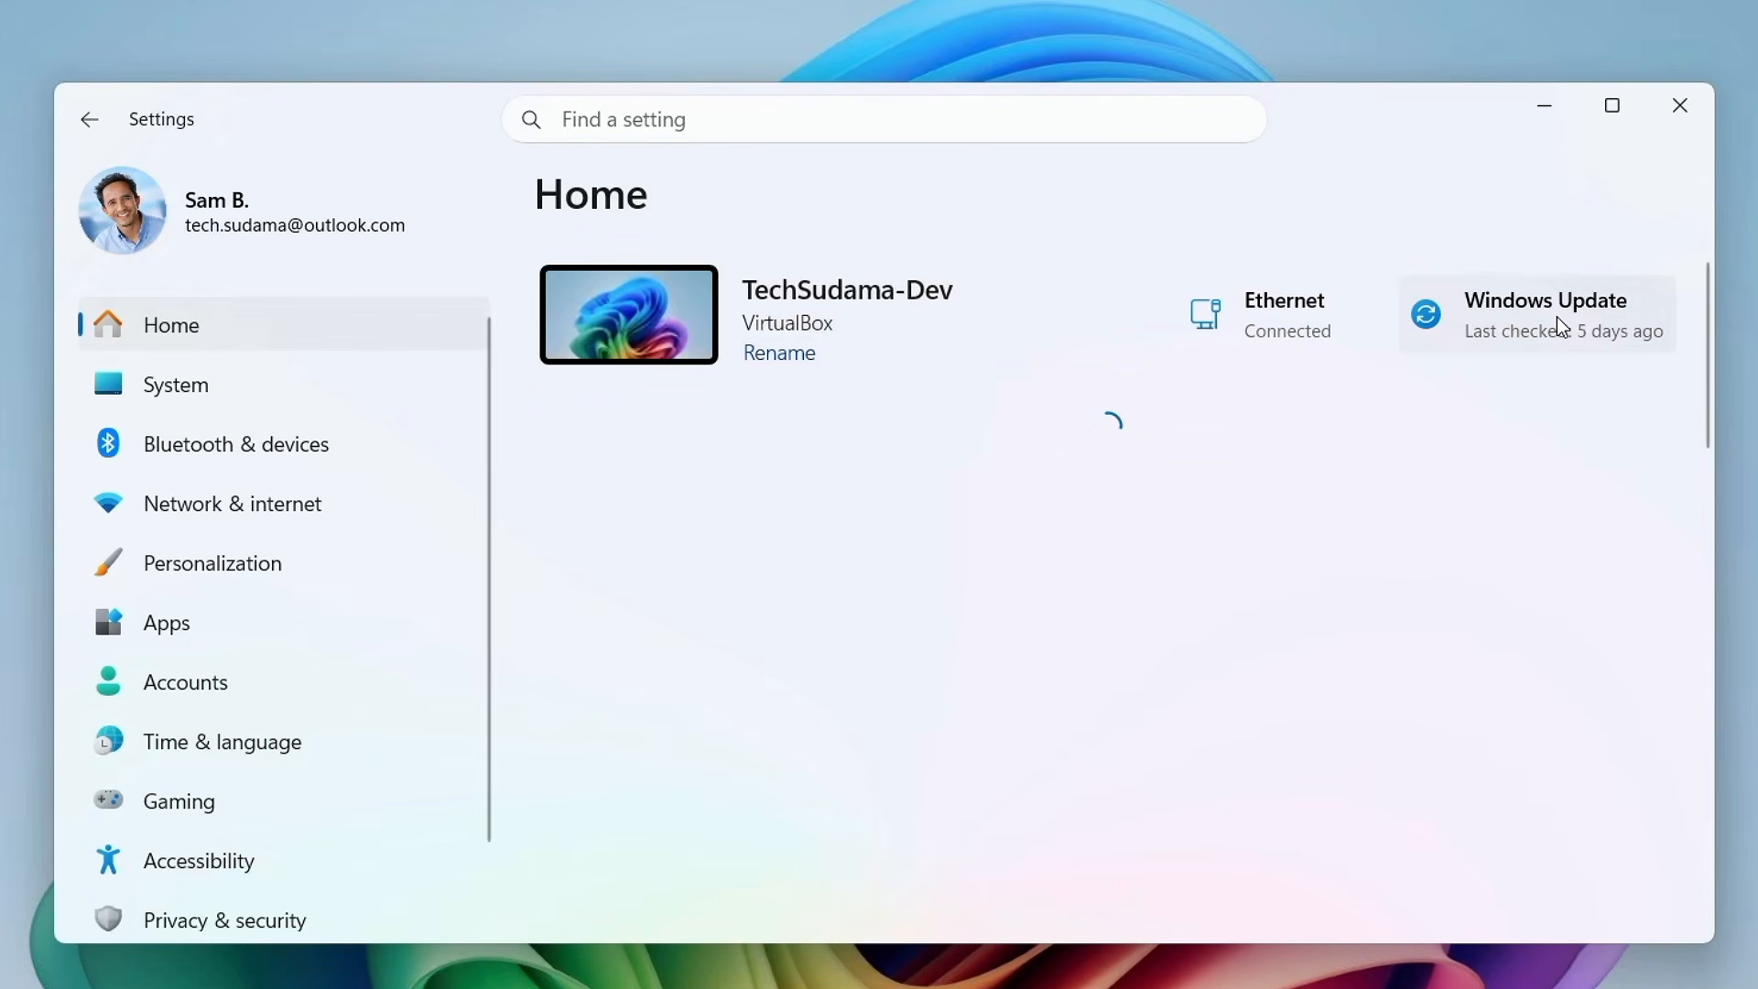
pyautogui.click(1557, 319)
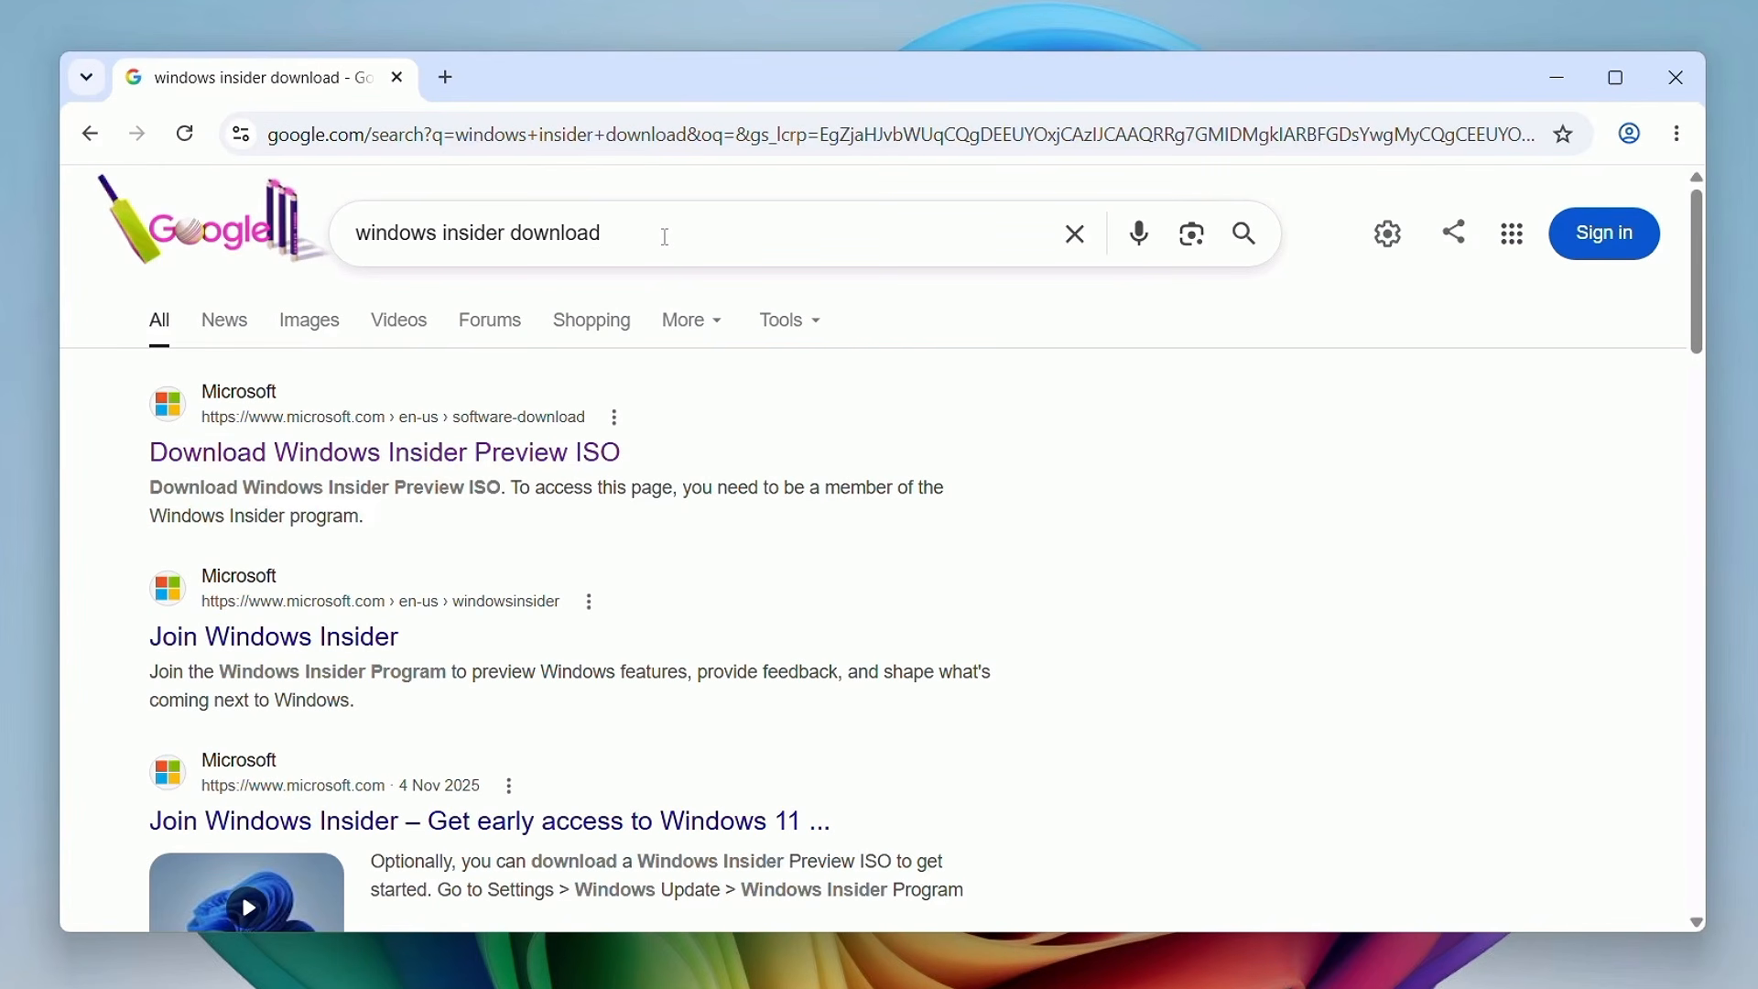
# Open the Download Windows Insider Preview ISO page from the search results and sign in with the Microsoft account
pyautogui.click(444, 461)
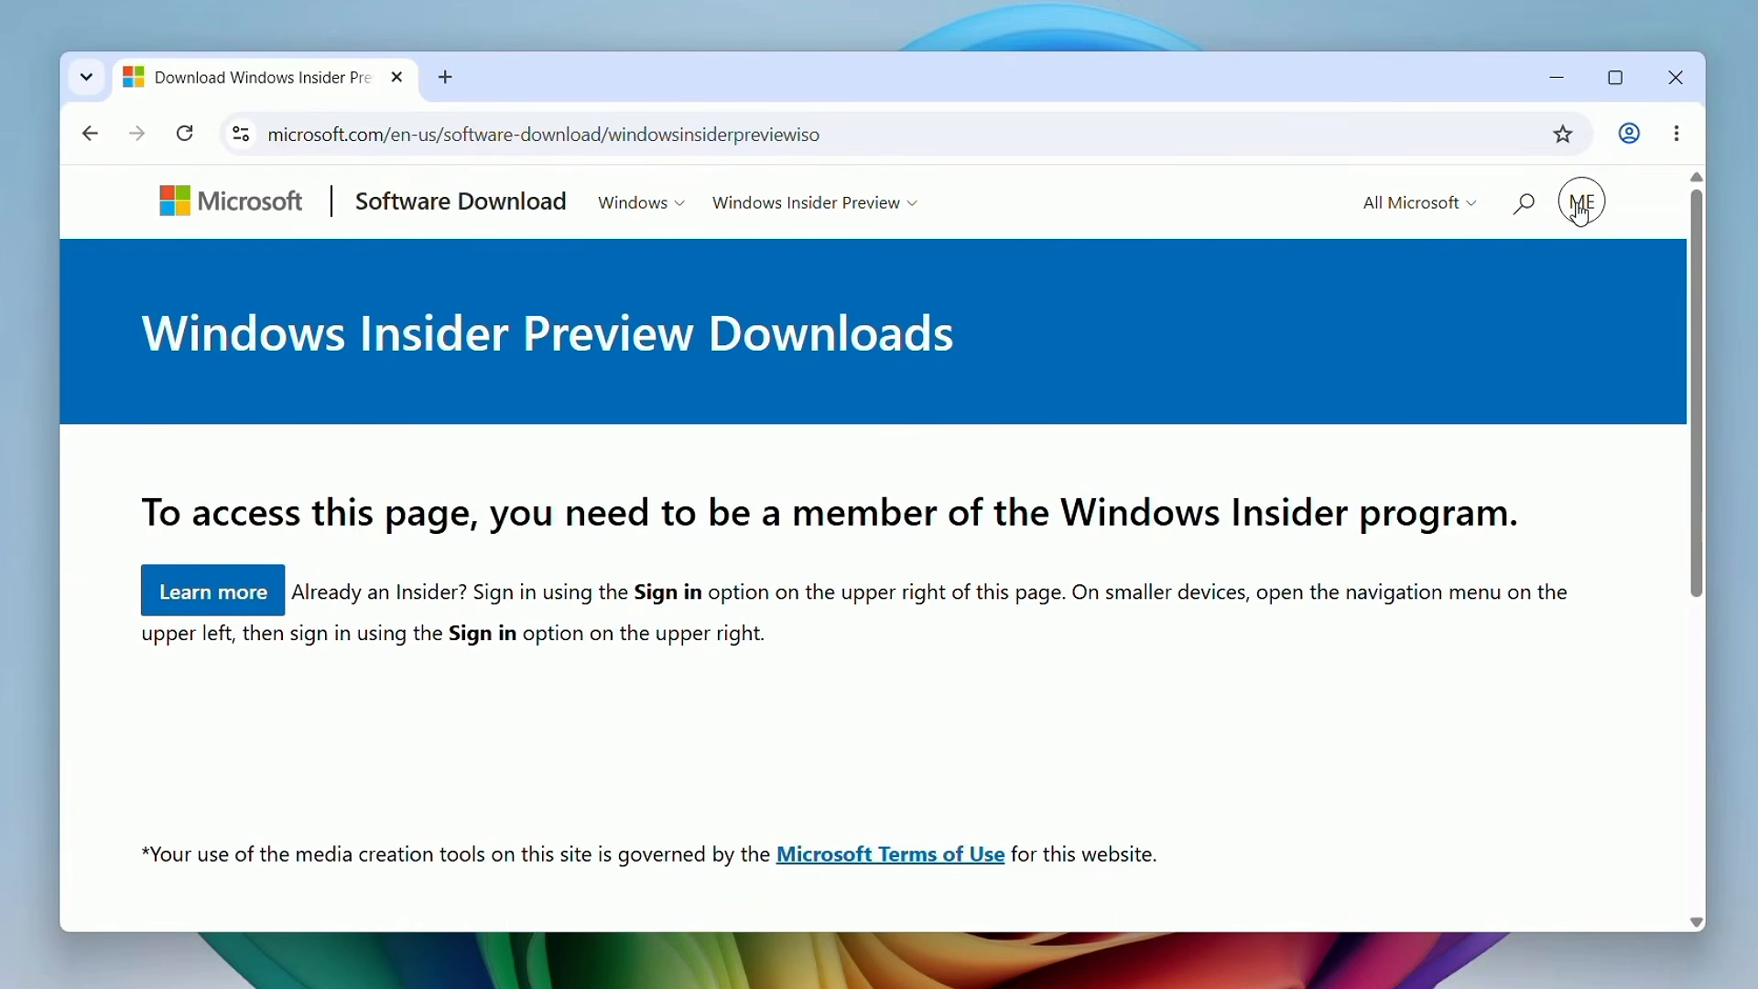
pyautogui.click(1584, 209)
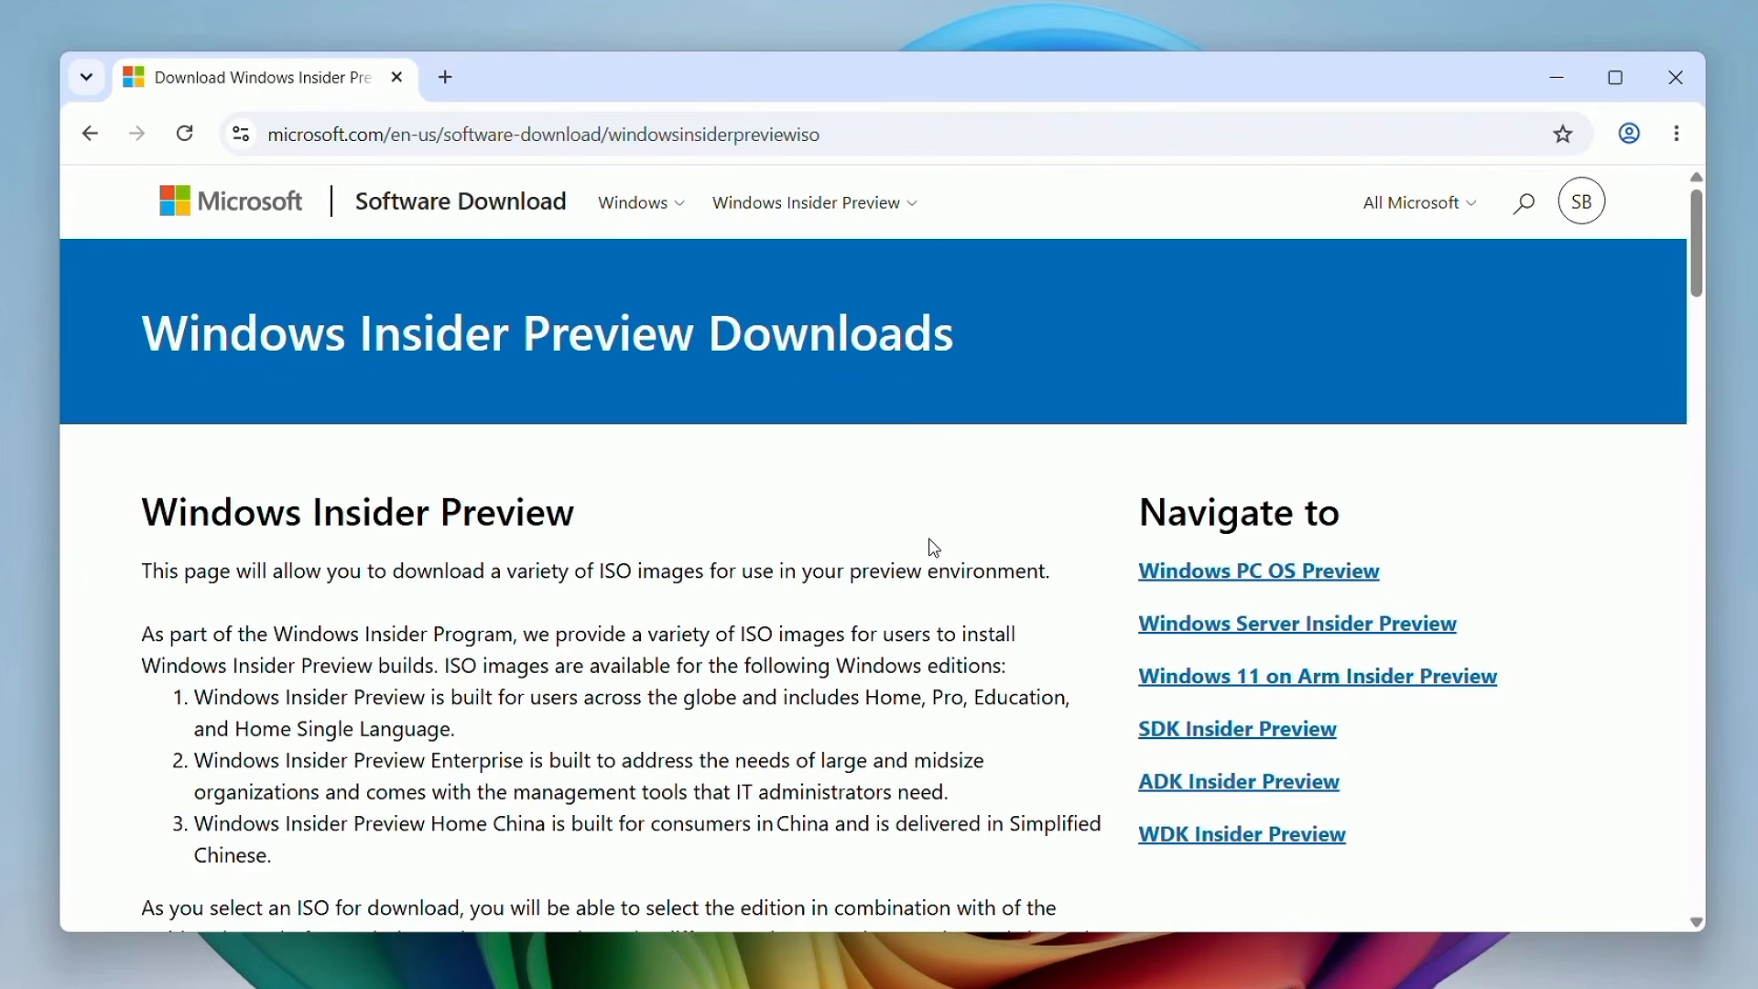
# Select the edition Experimental (Build 26300.8697) - 25H2 for the ISO download and confirm it
pyautogui.scroll(-15, 925, 546)
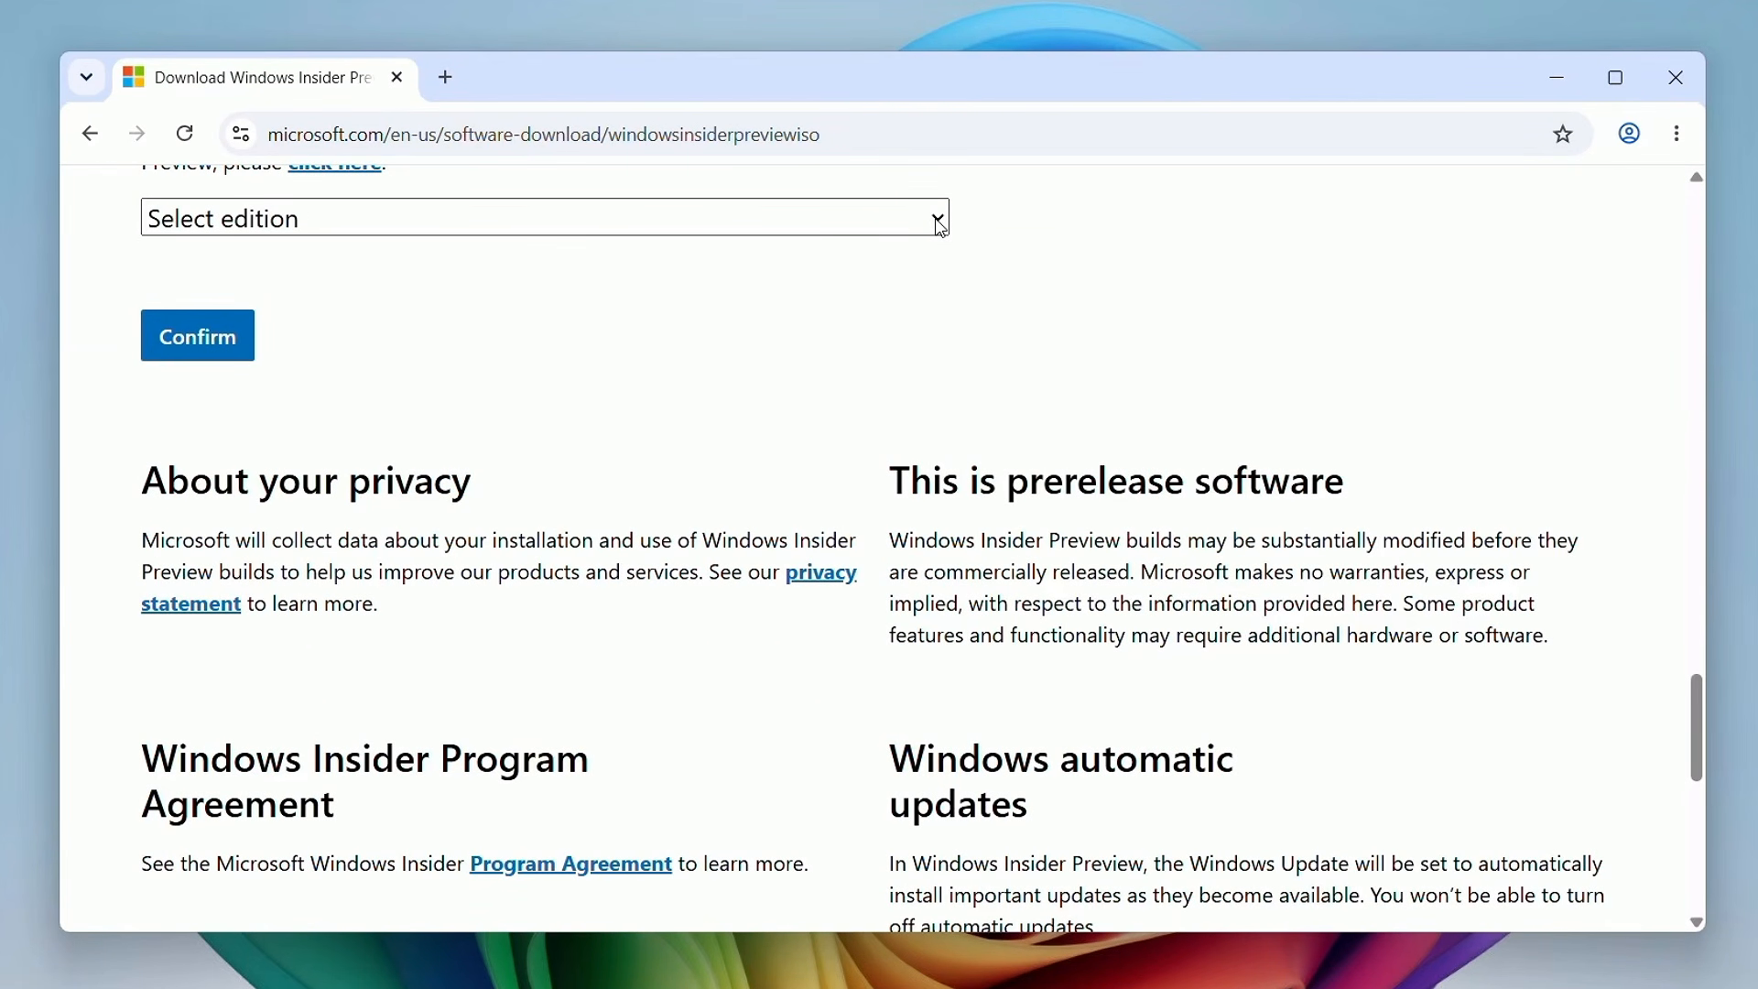
pyautogui.click(942, 229)
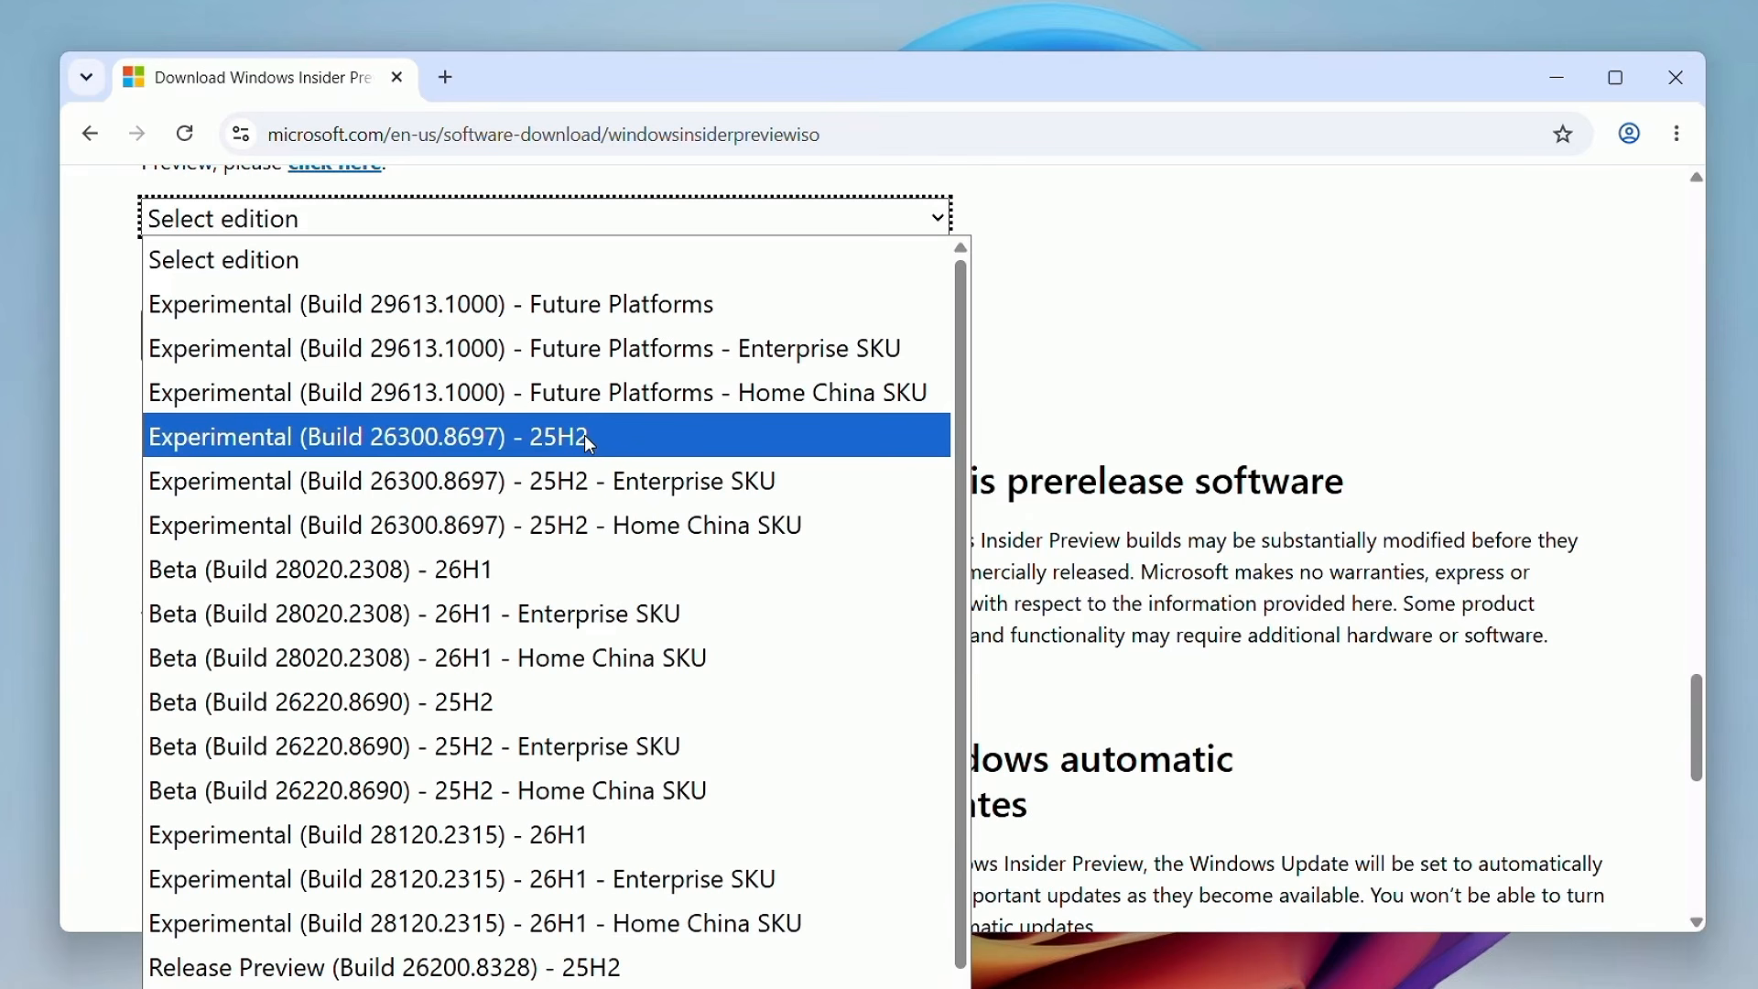
pyautogui.click(585, 435)
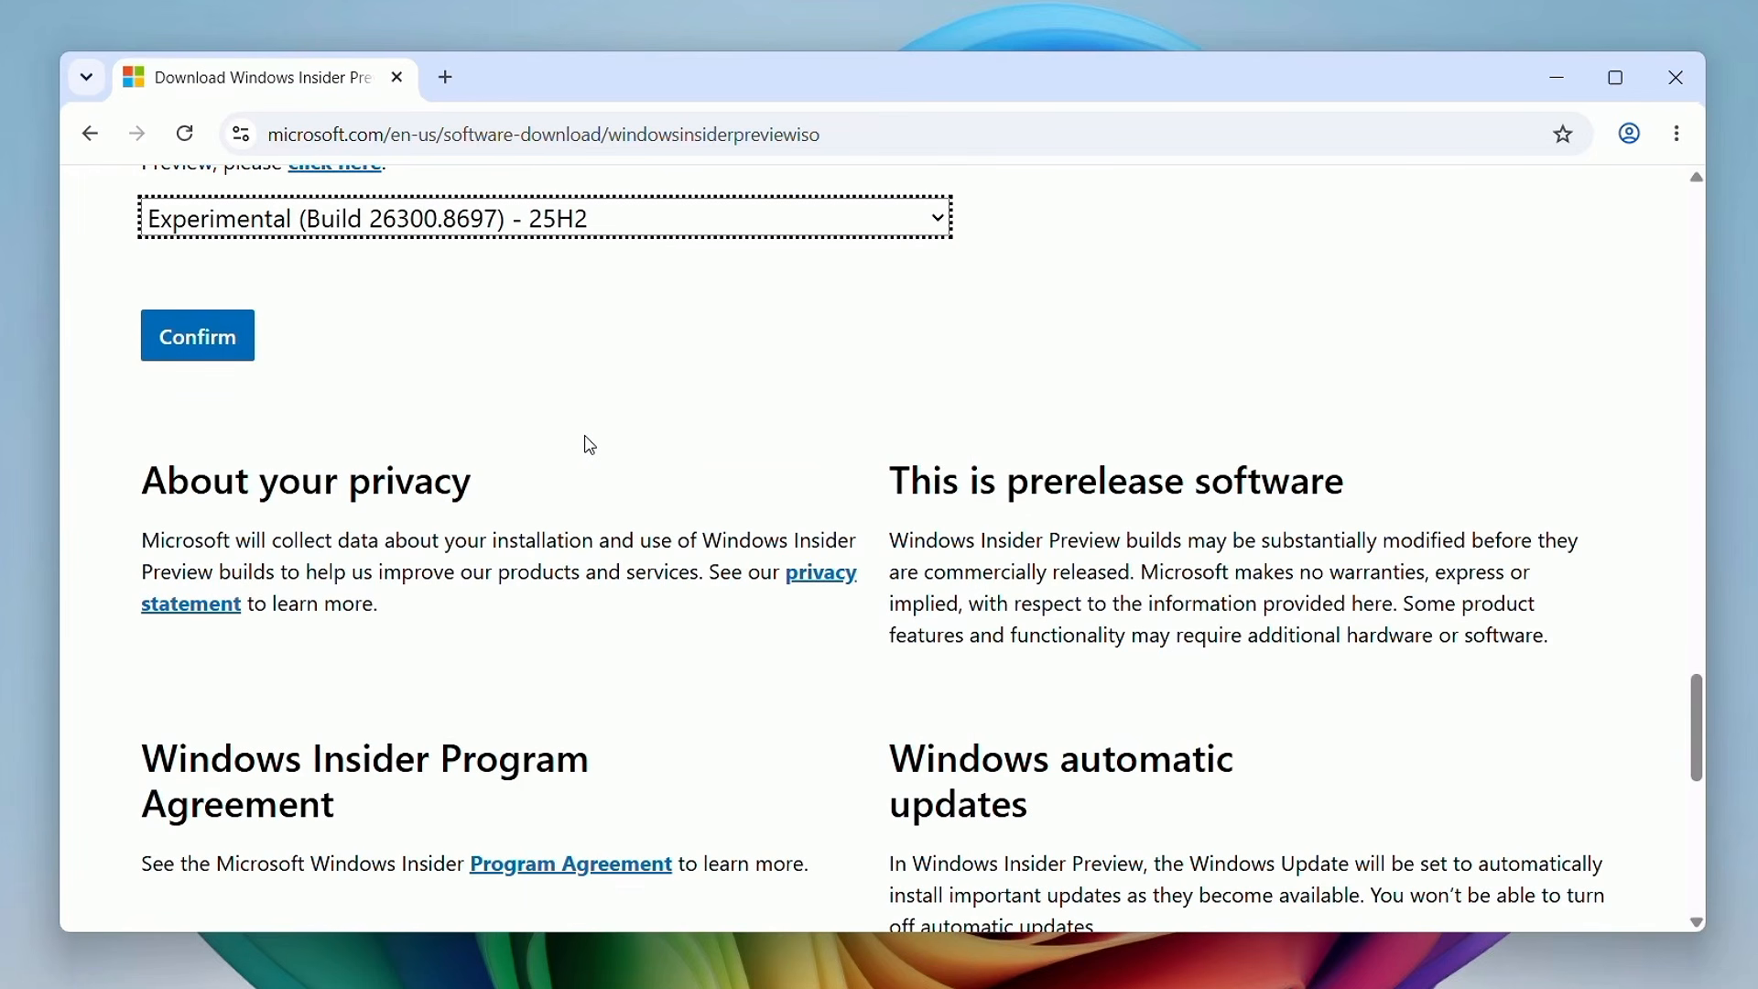
pyautogui.click(206, 346)
# Choose English (United States) as the product language, confirm it, and close the browser
pyautogui.click(276, 623)
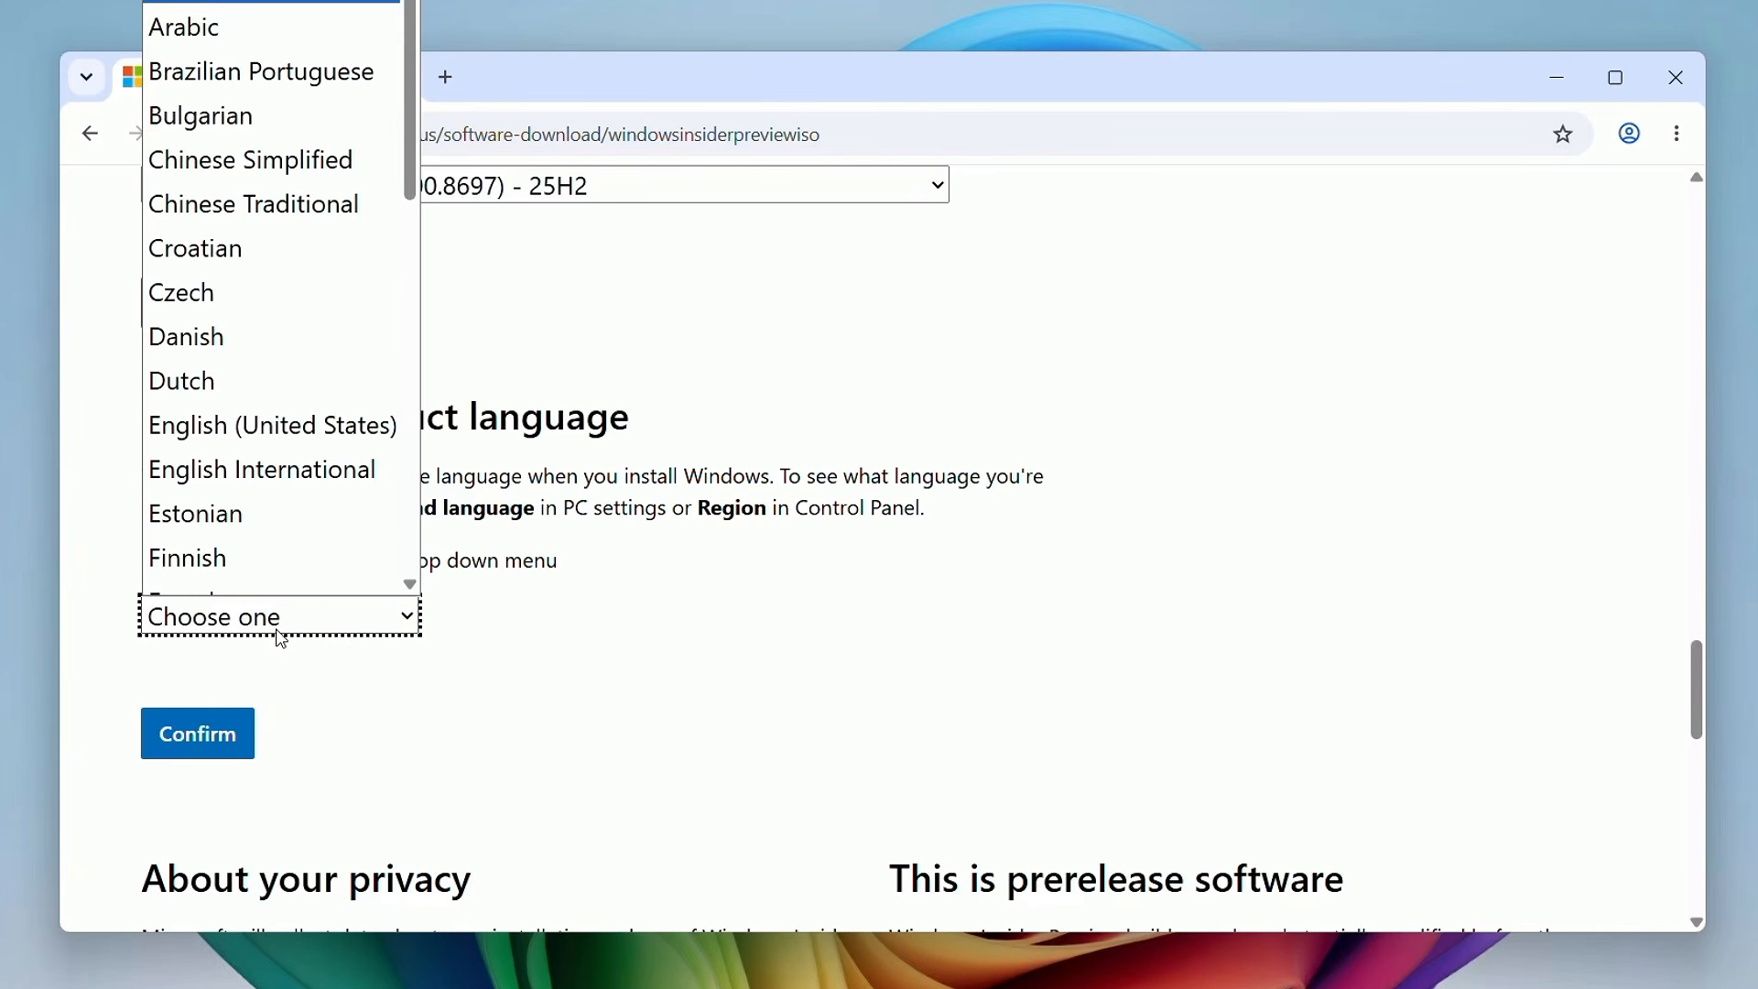
pyautogui.scroll(-1, 325, 504)
pyautogui.click(273, 398)
pyautogui.click(188, 758)
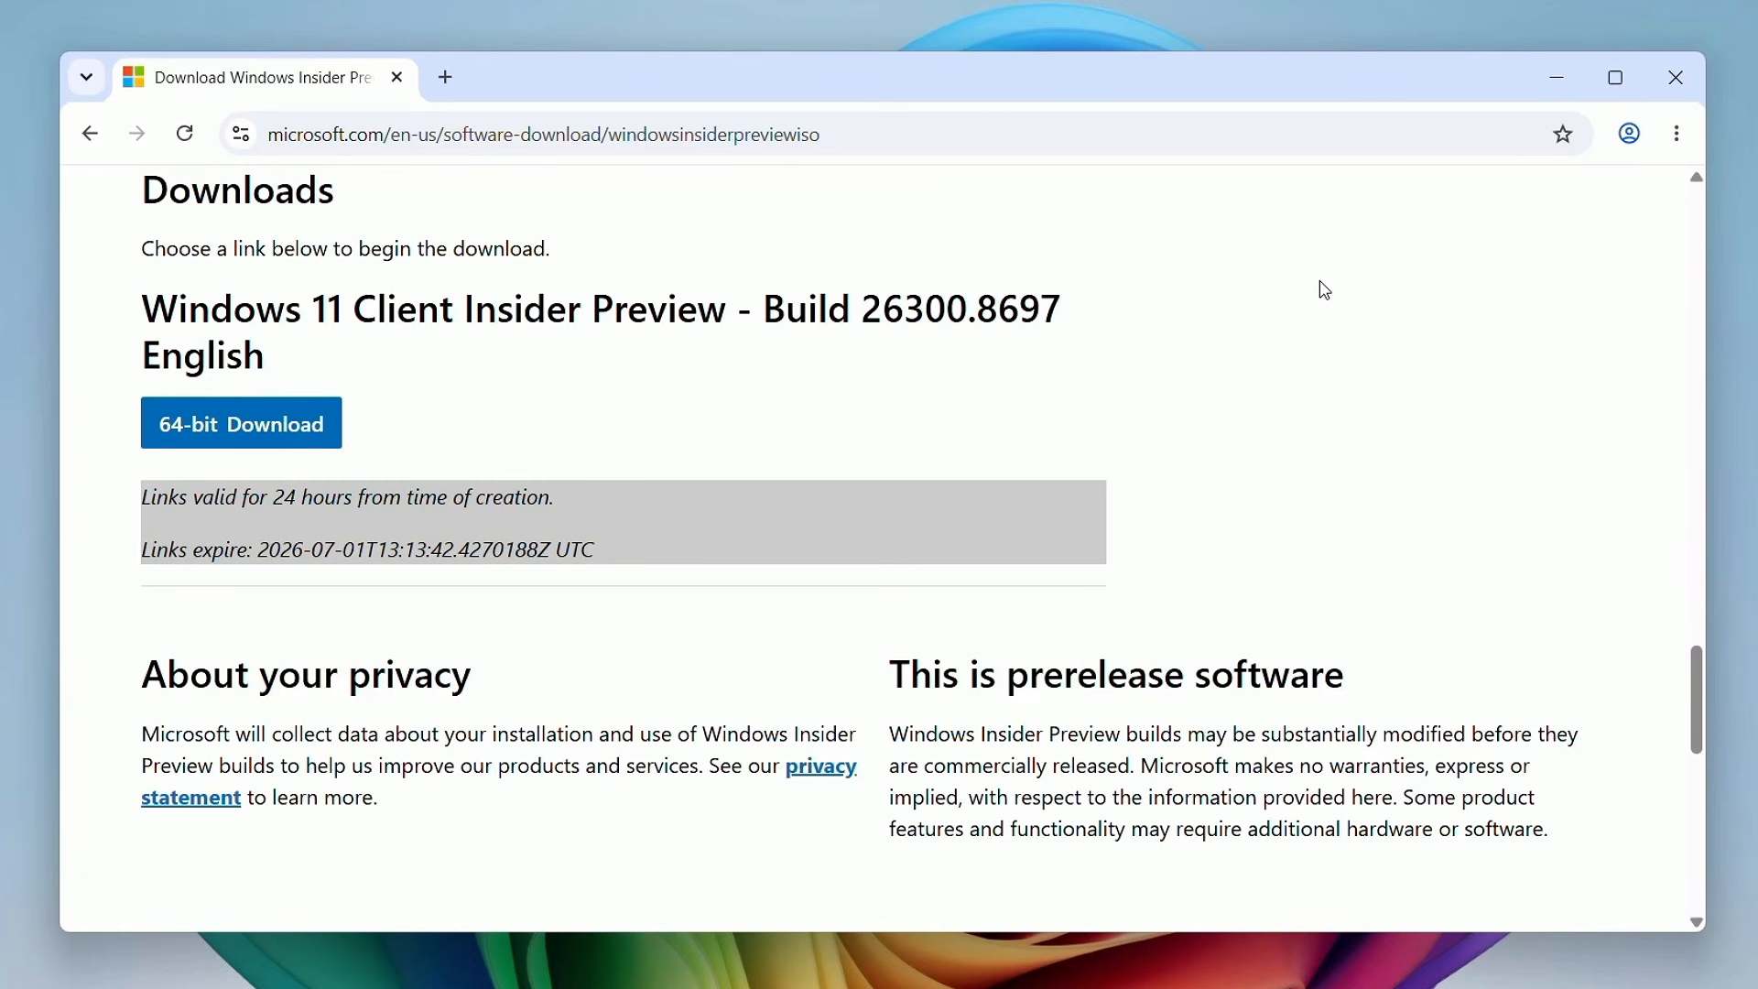
pyautogui.click(1675, 85)
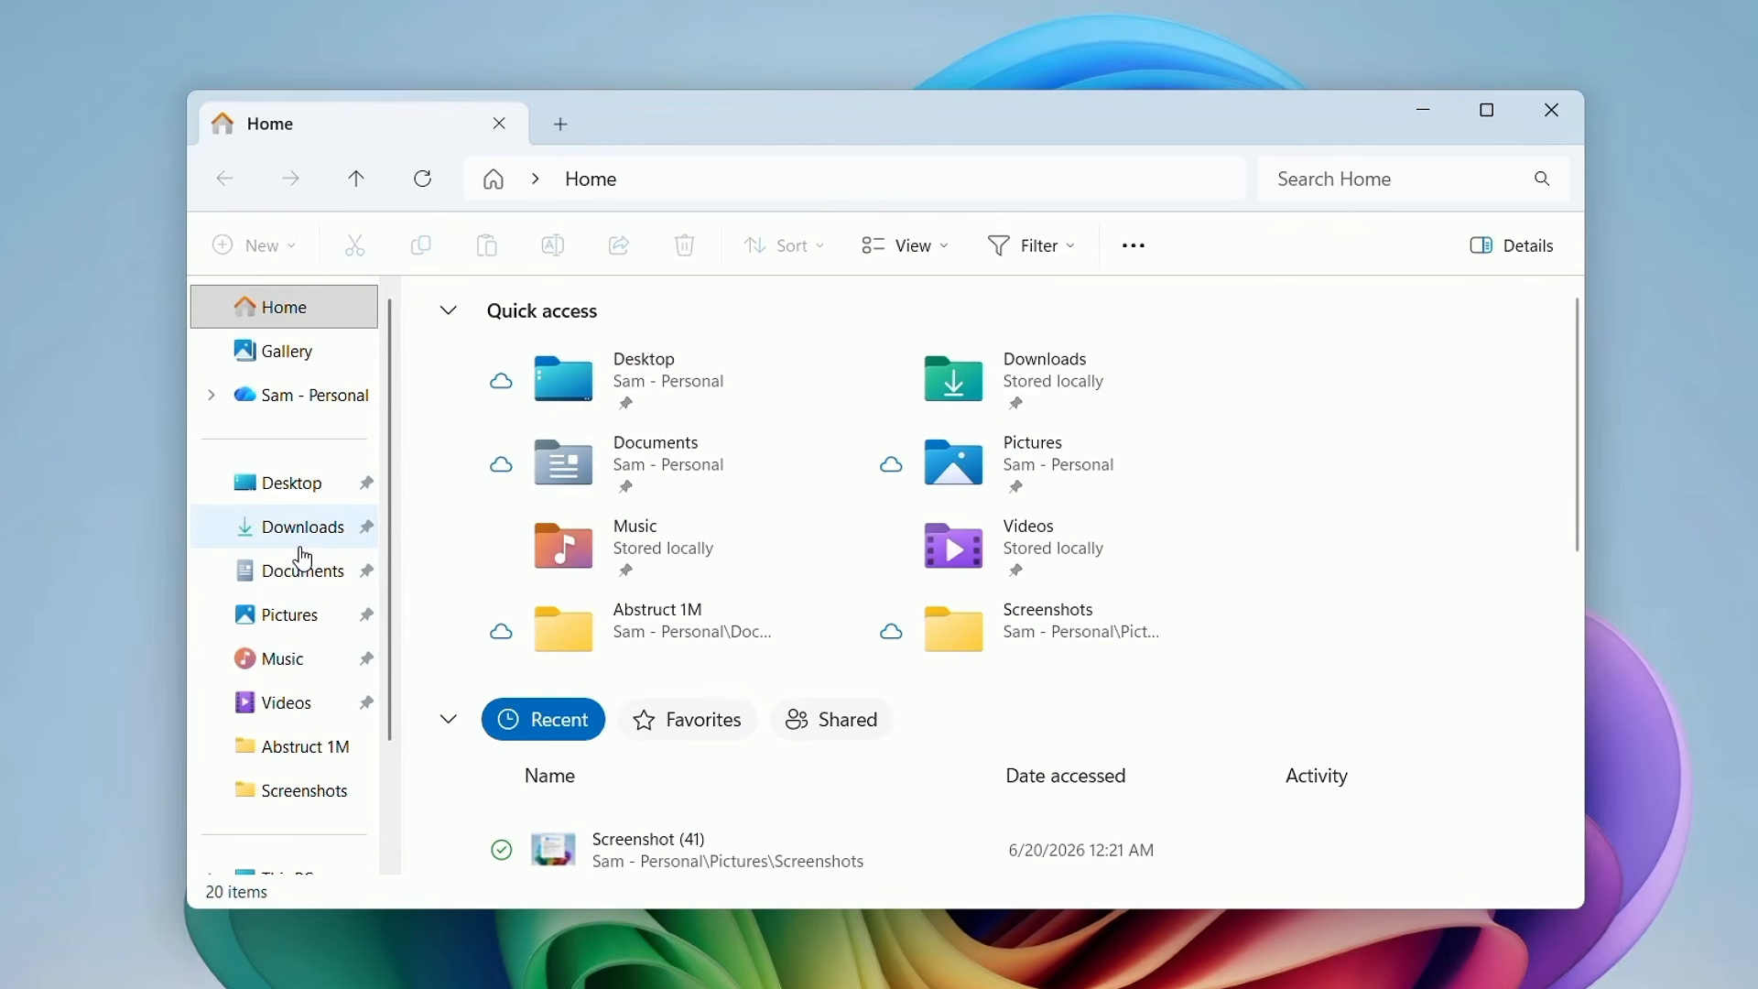
# Mount the Windows11_InsiderPreview_Client_x64_en-us_26300_8697 disc image from the Downloads folder
pyautogui.click(304, 554)
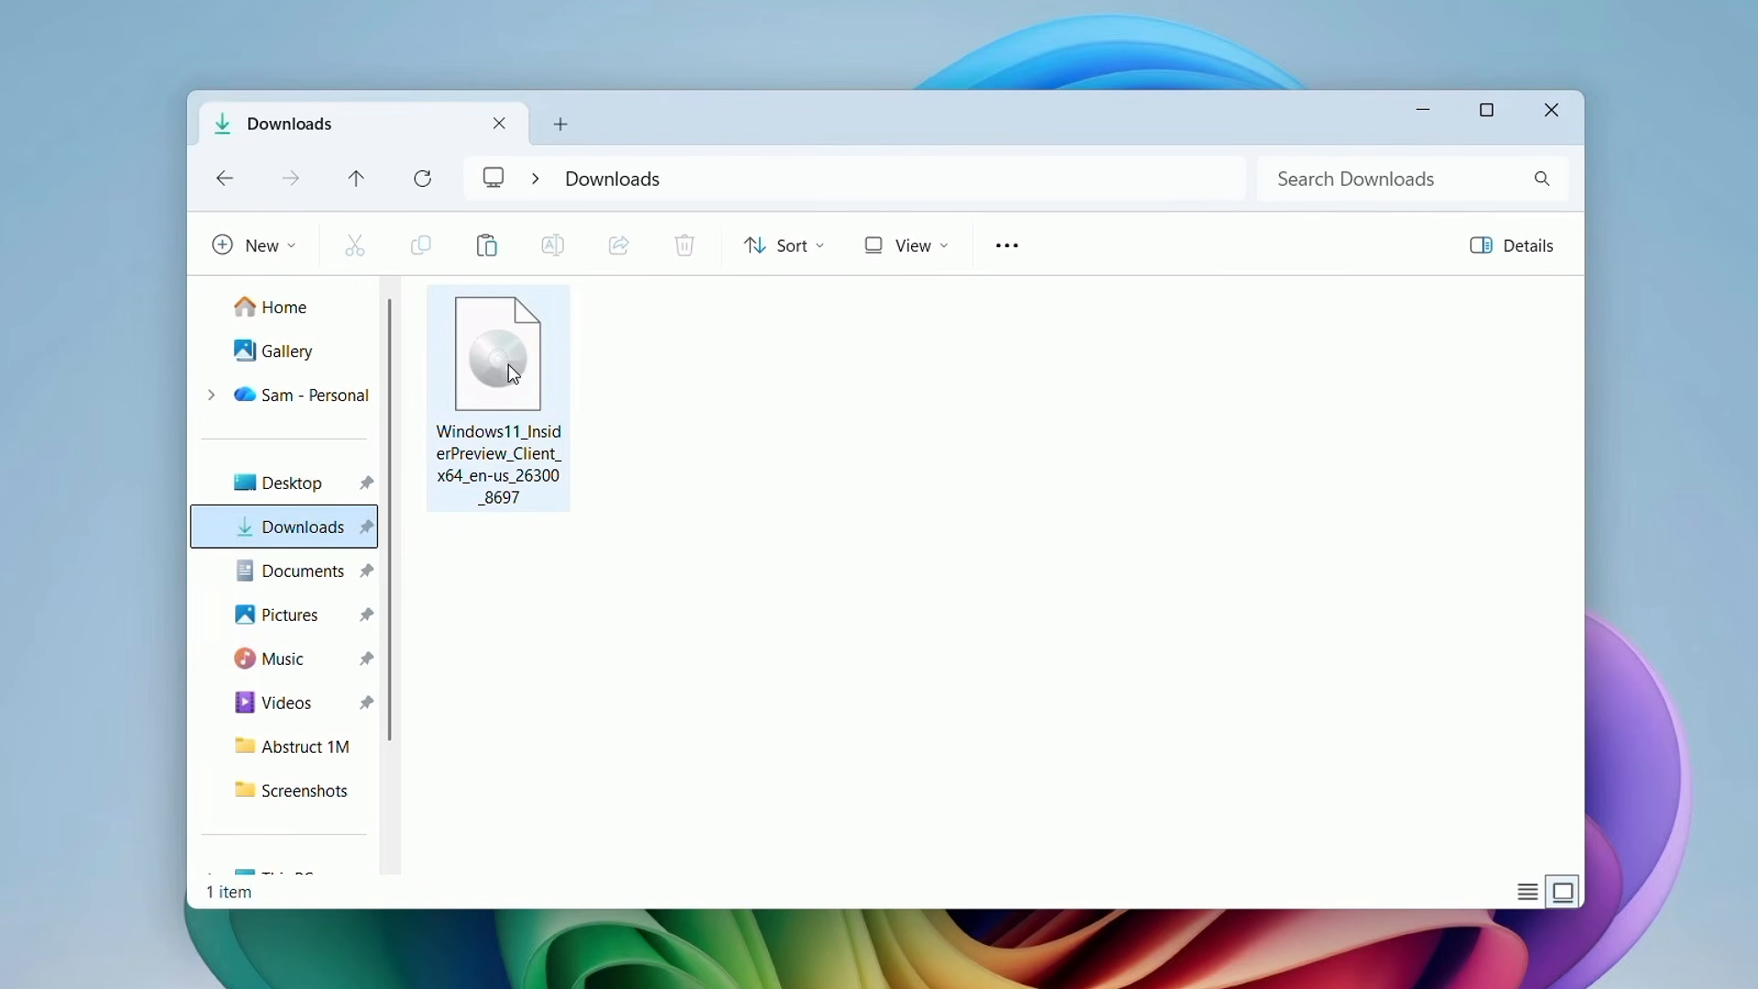
pyautogui.click(835, 392)
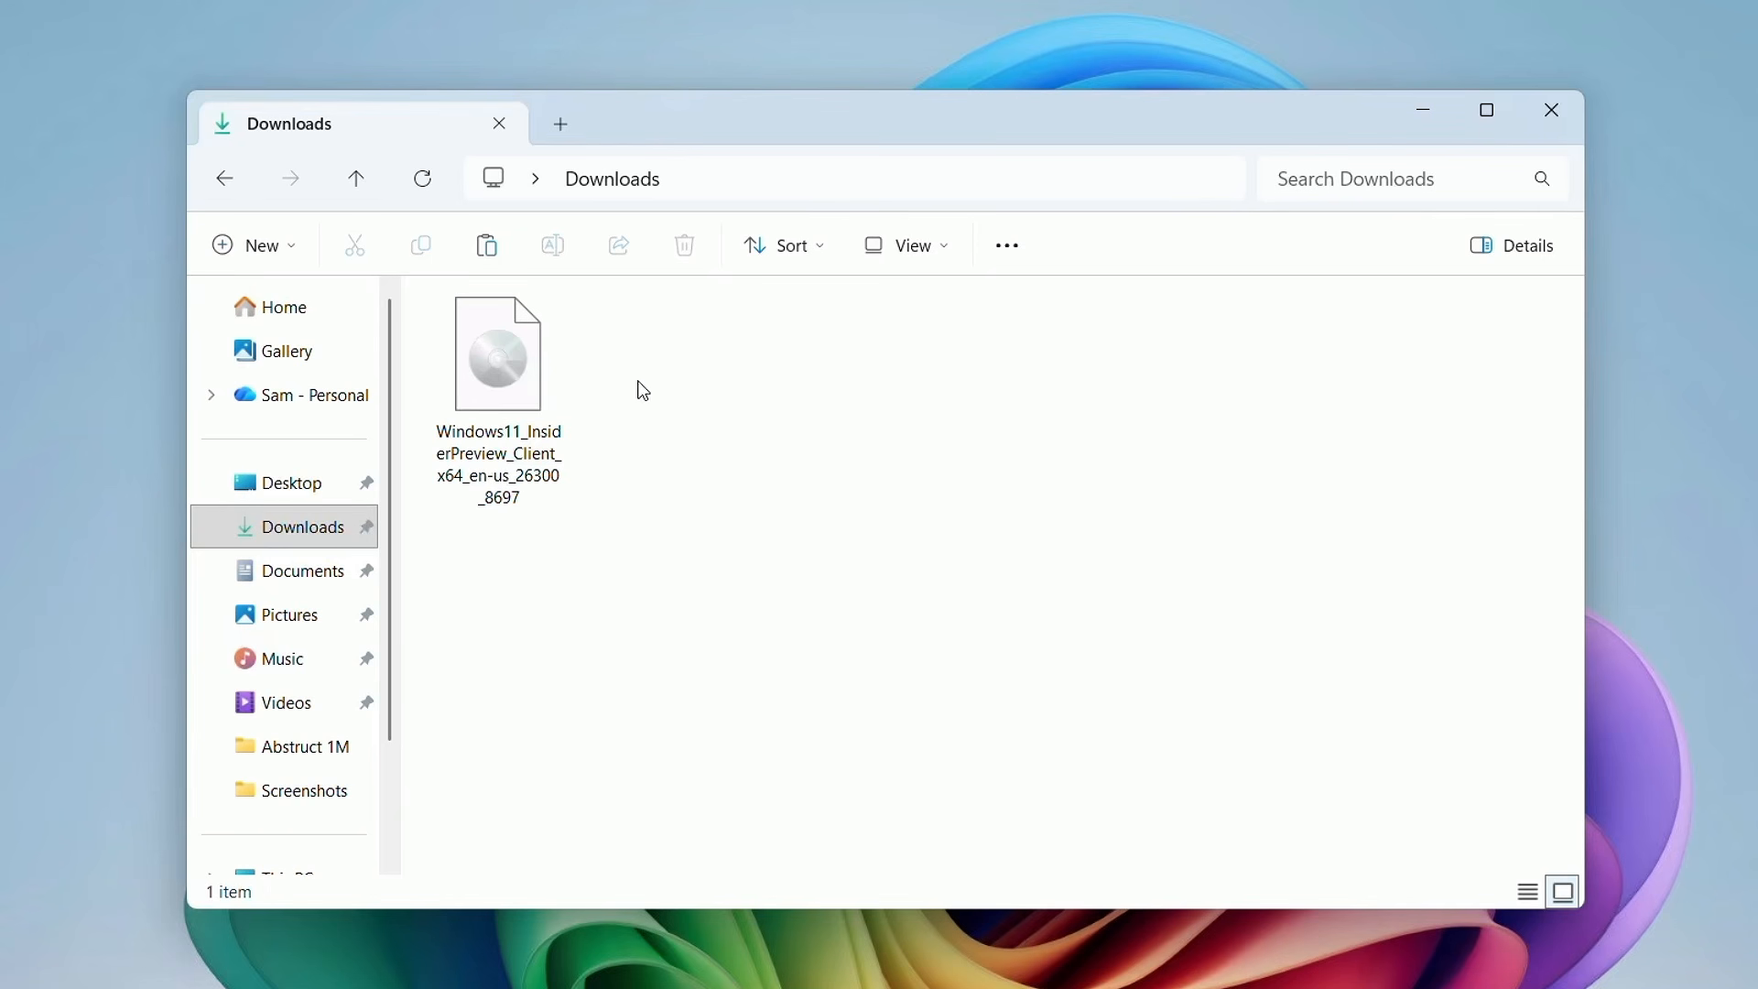
pyautogui.click(505, 353)
pyautogui.doubleClick(509, 362)
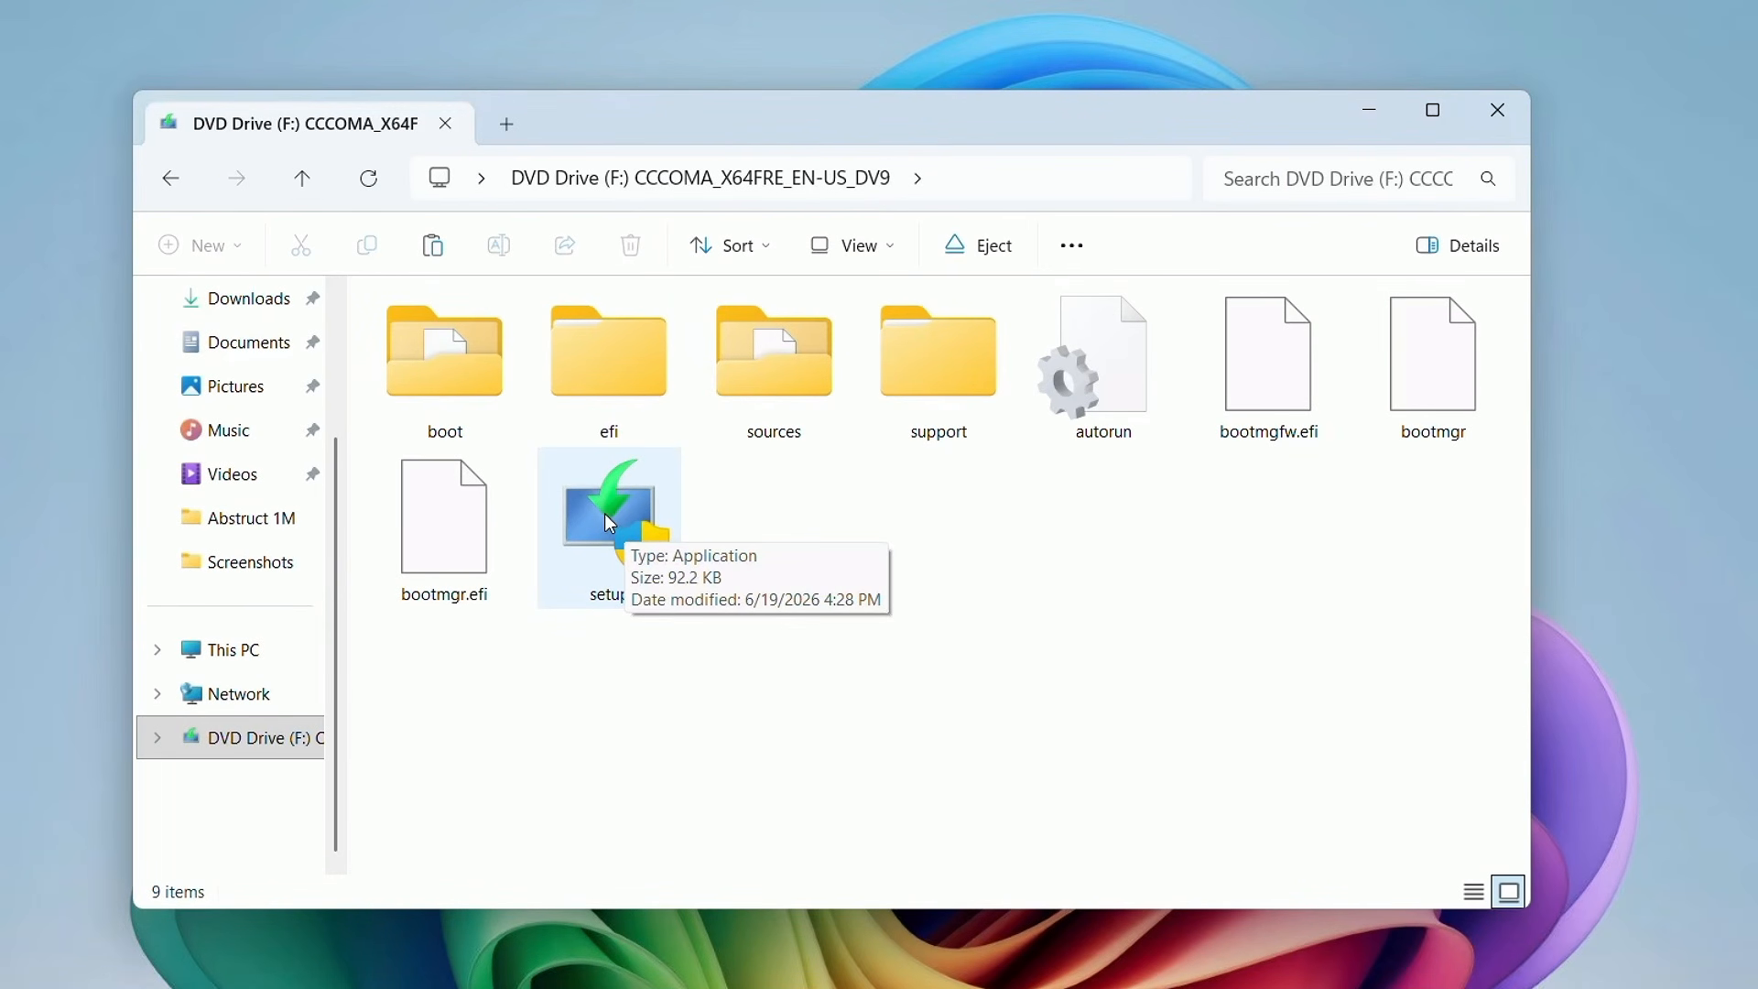
# Launch setup from the mounted DVD drive, approve it, and close the File Explorer window
pyautogui.doubleClick(612, 525)
pyautogui.click(703, 744)
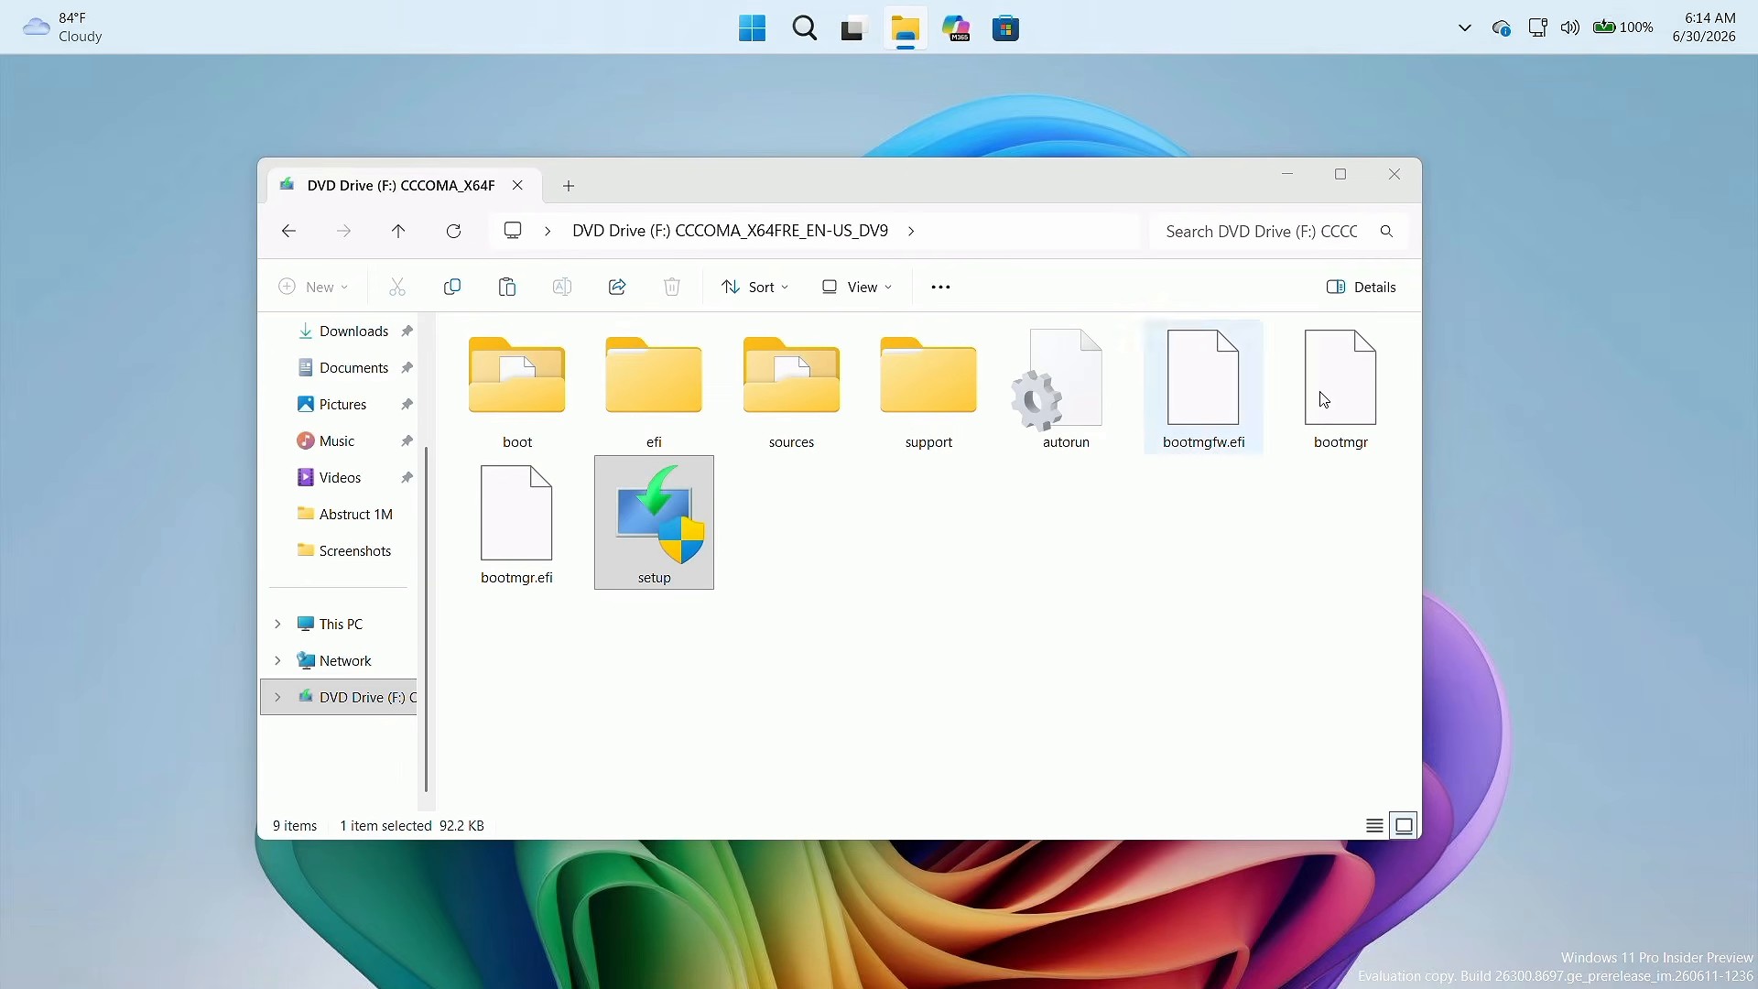
pyautogui.click(1407, 177)
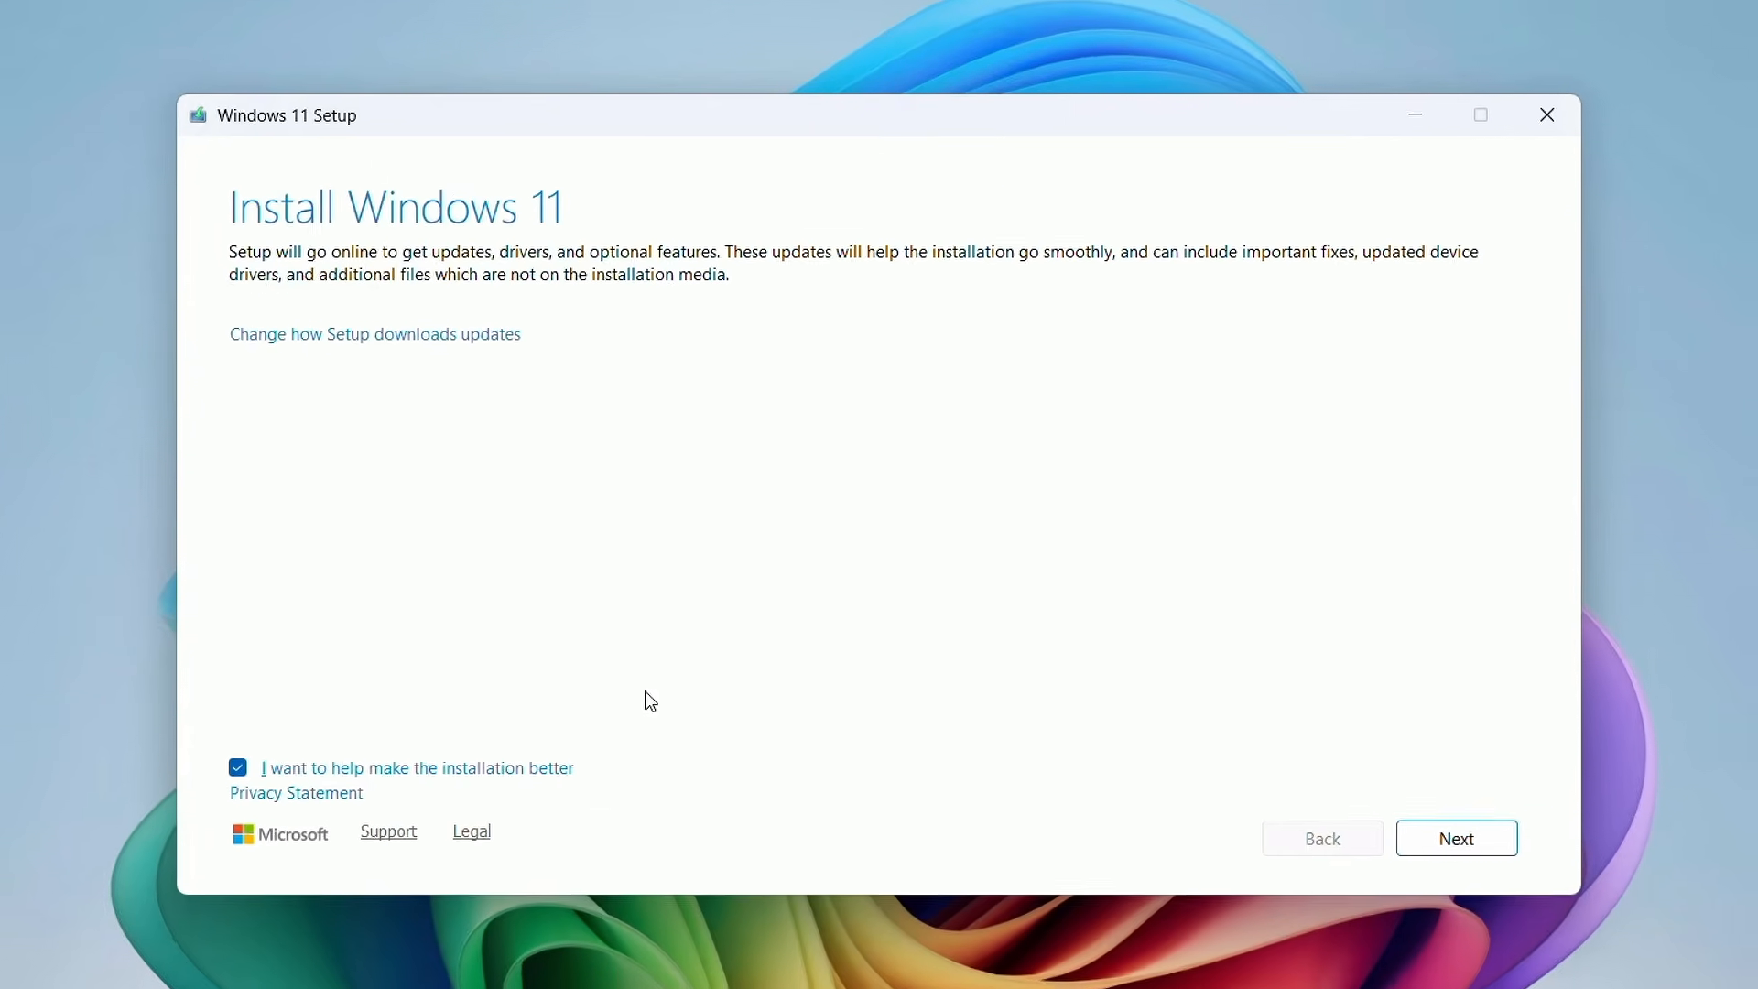
# Proceed through Windows 11 Setup, accept the license terms, and start installing Windows 11 Pro with personal files and apps kept
pyautogui.click(1456, 841)
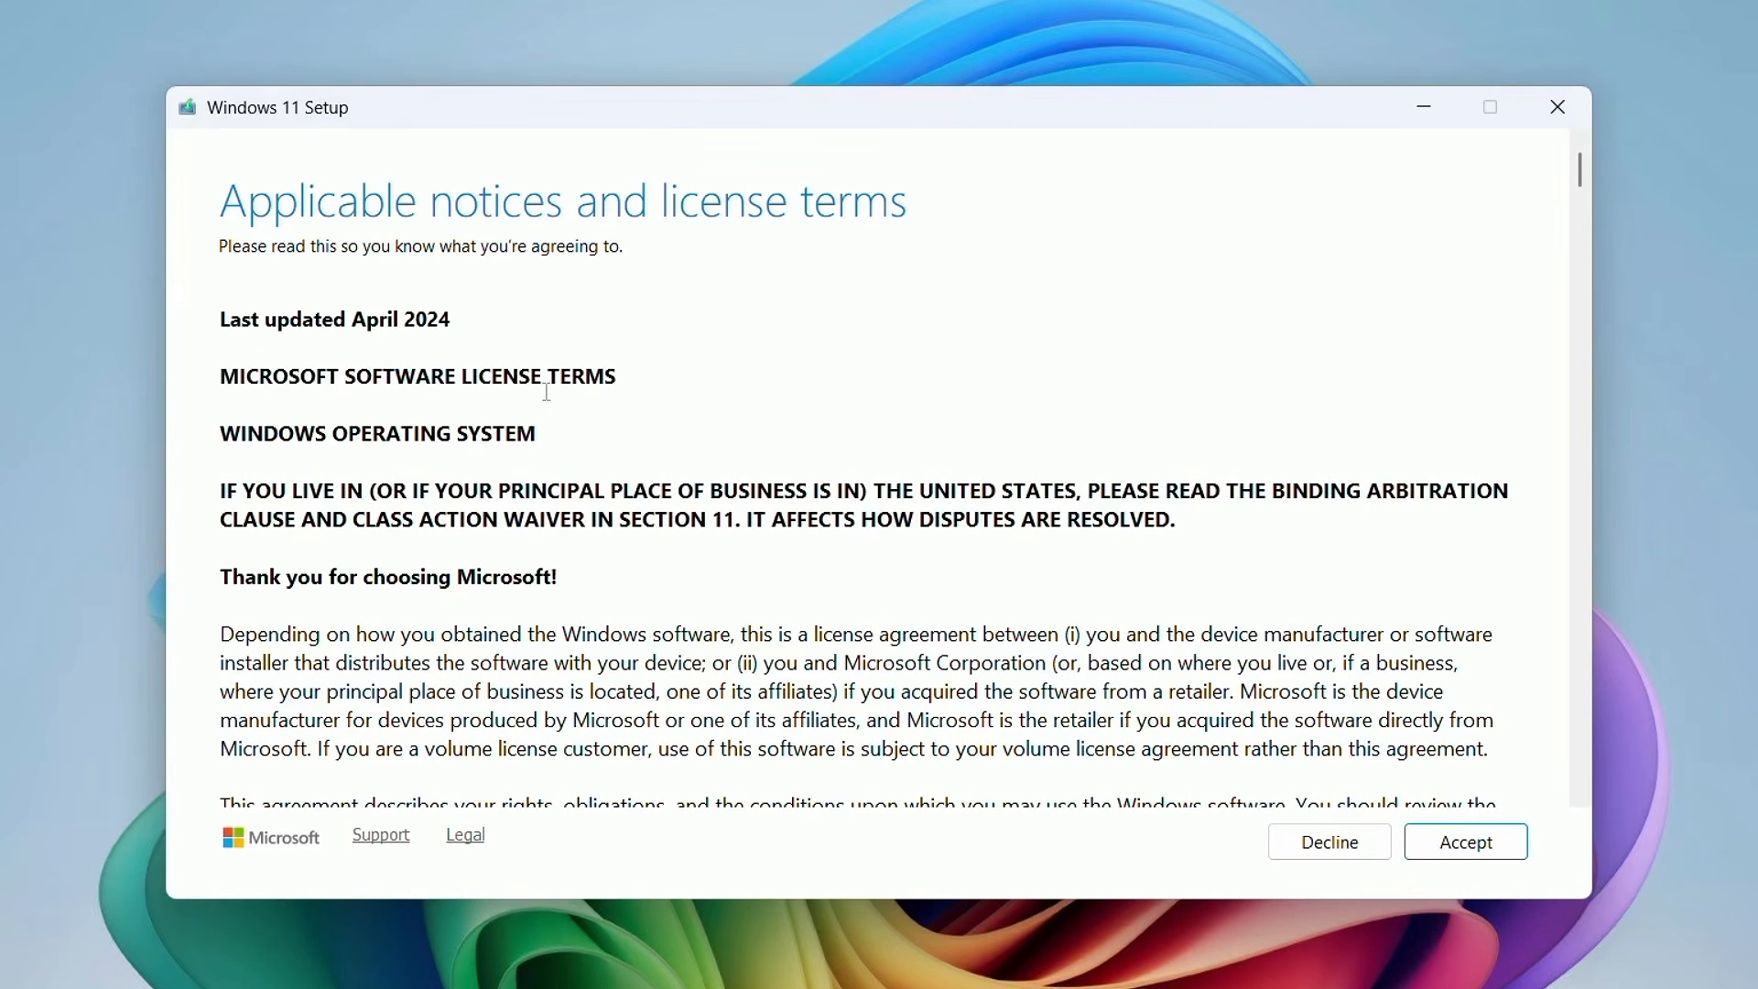
pyautogui.click(1466, 843)
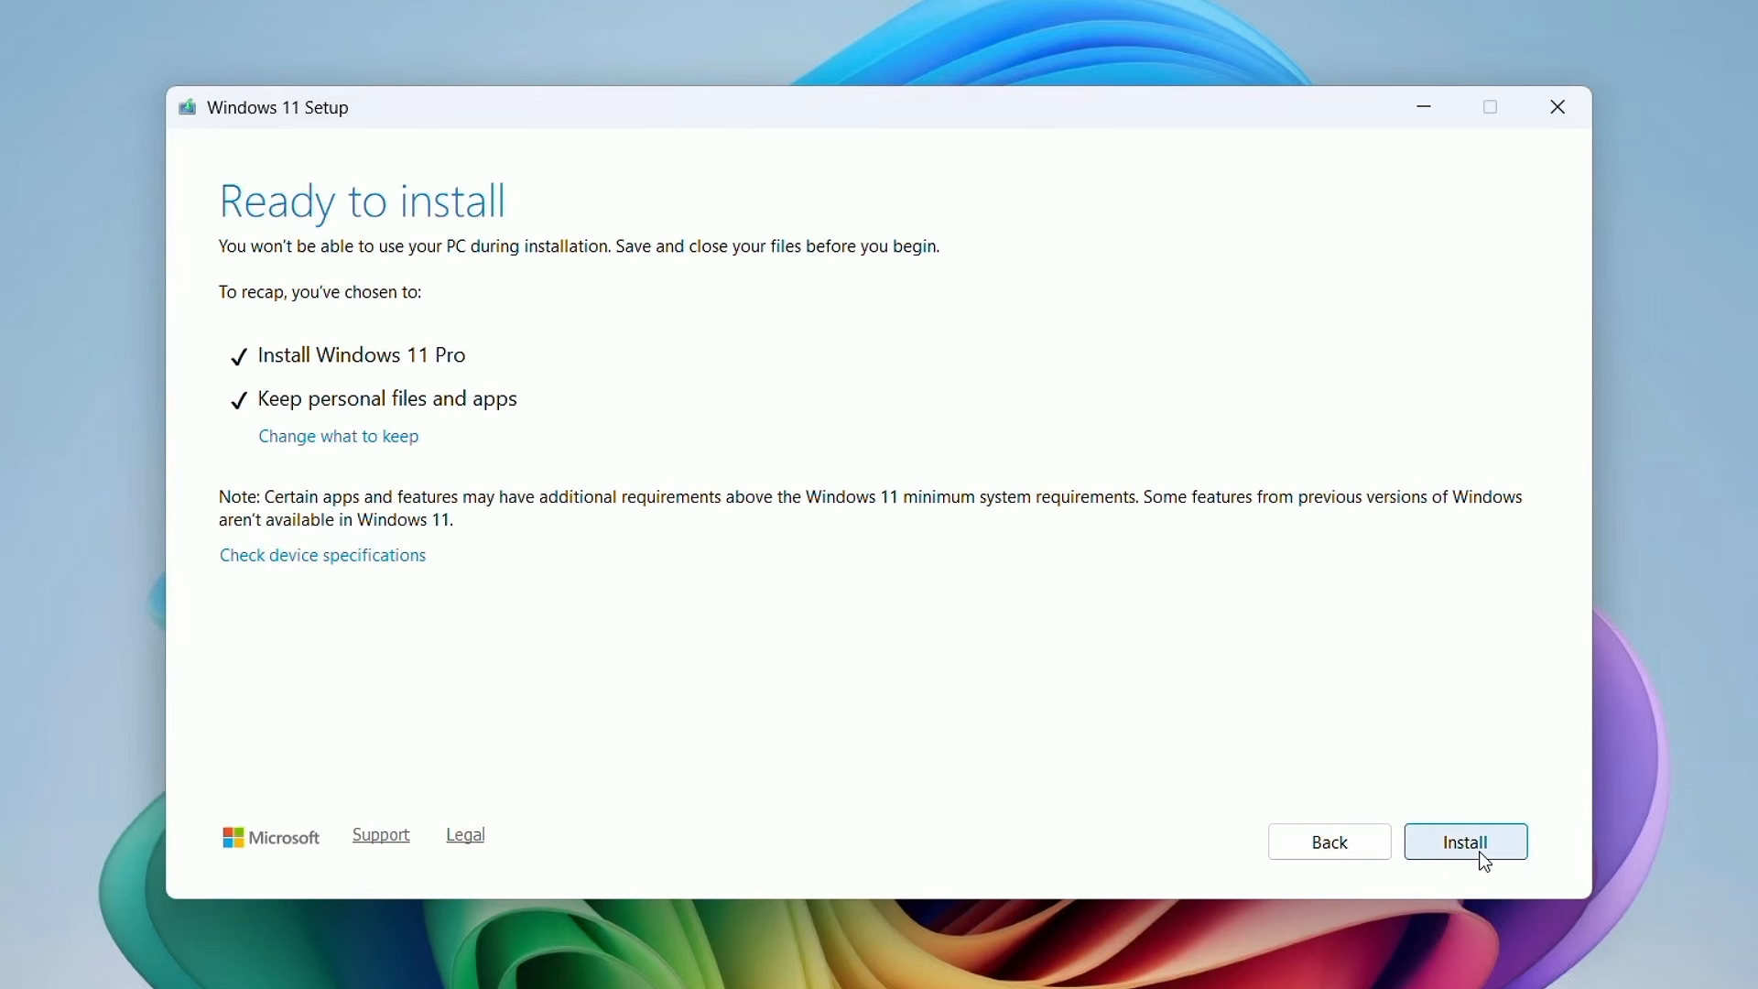
pyautogui.click(1480, 852)
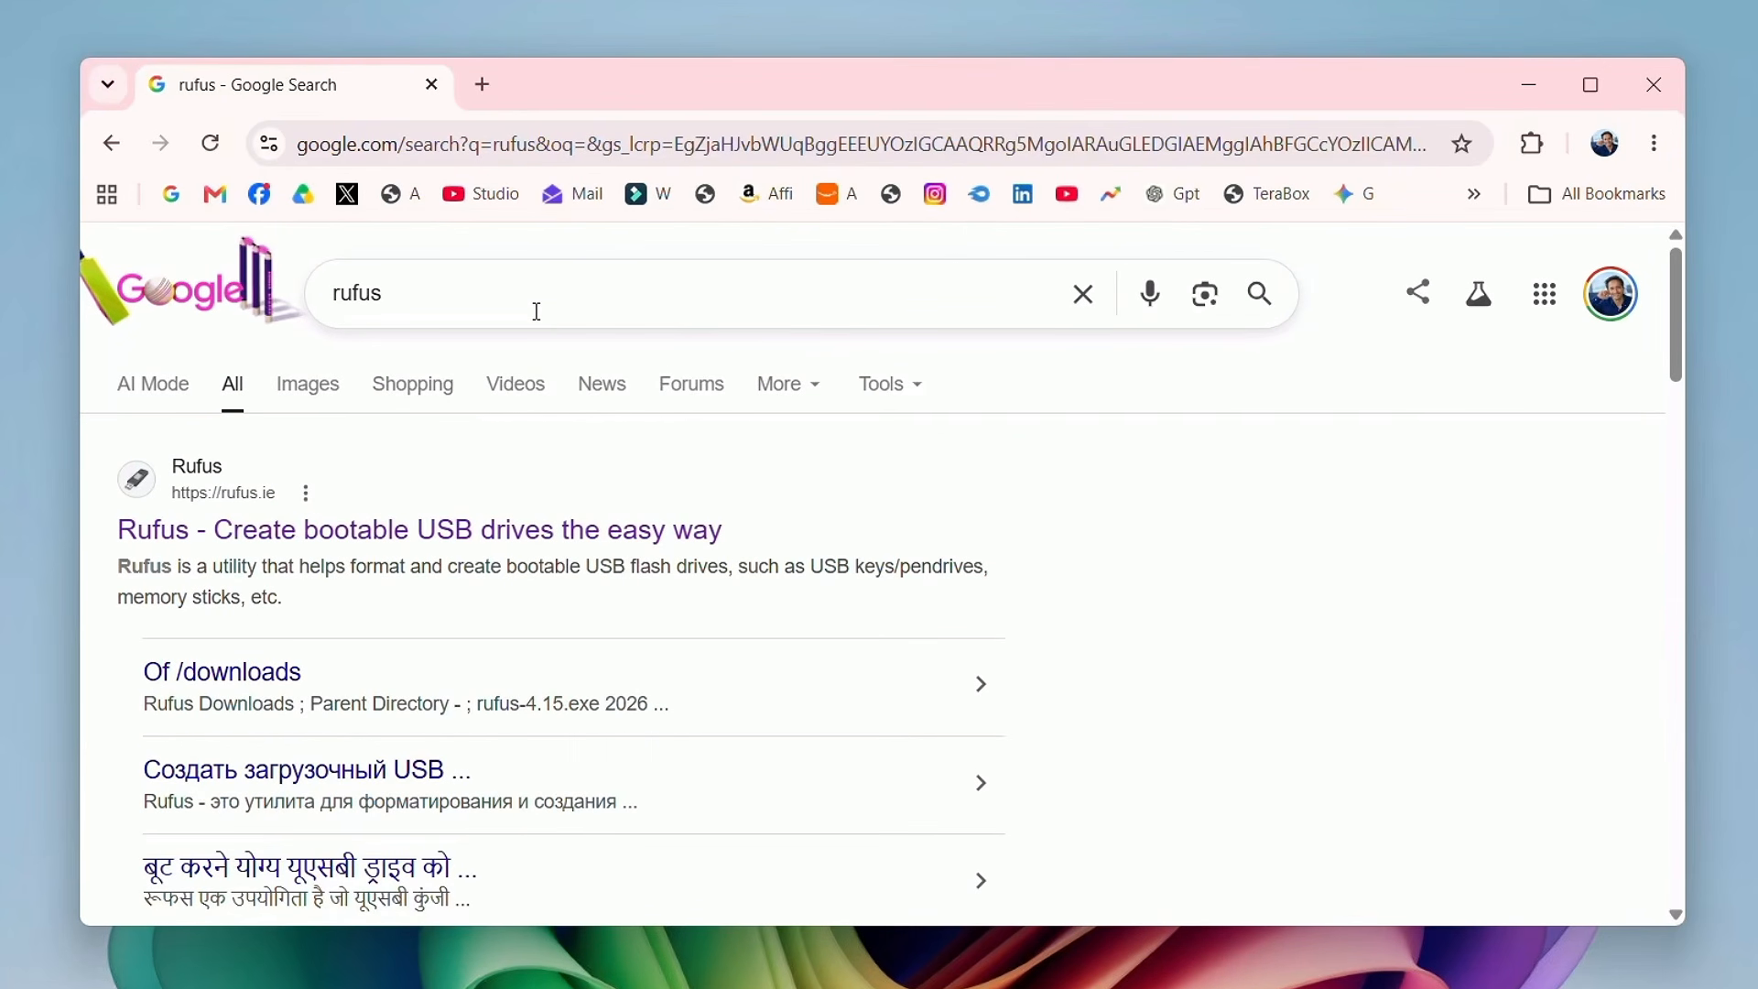
# Open the Rufus website from the search results and download the standard Windows x64 release rufus-4.15.exe
pyautogui.click(555, 535)
pyautogui.scroll(-4, 699, 463)
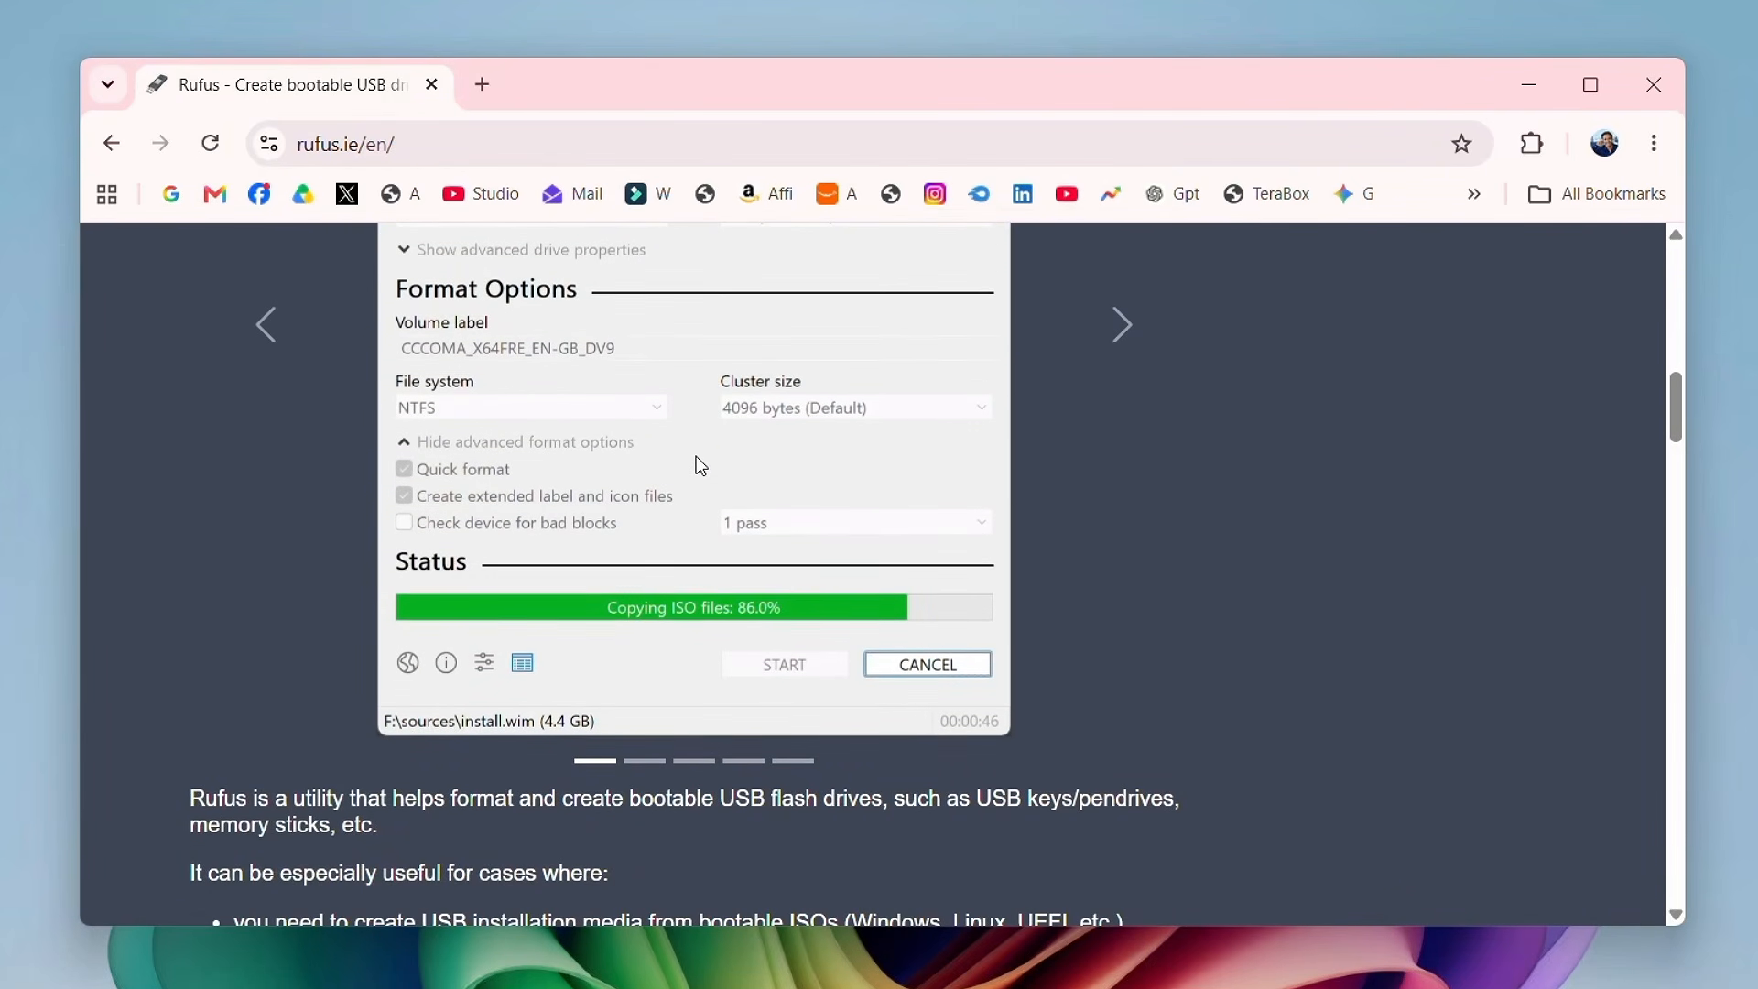
pyautogui.scroll(-10, 699, 463)
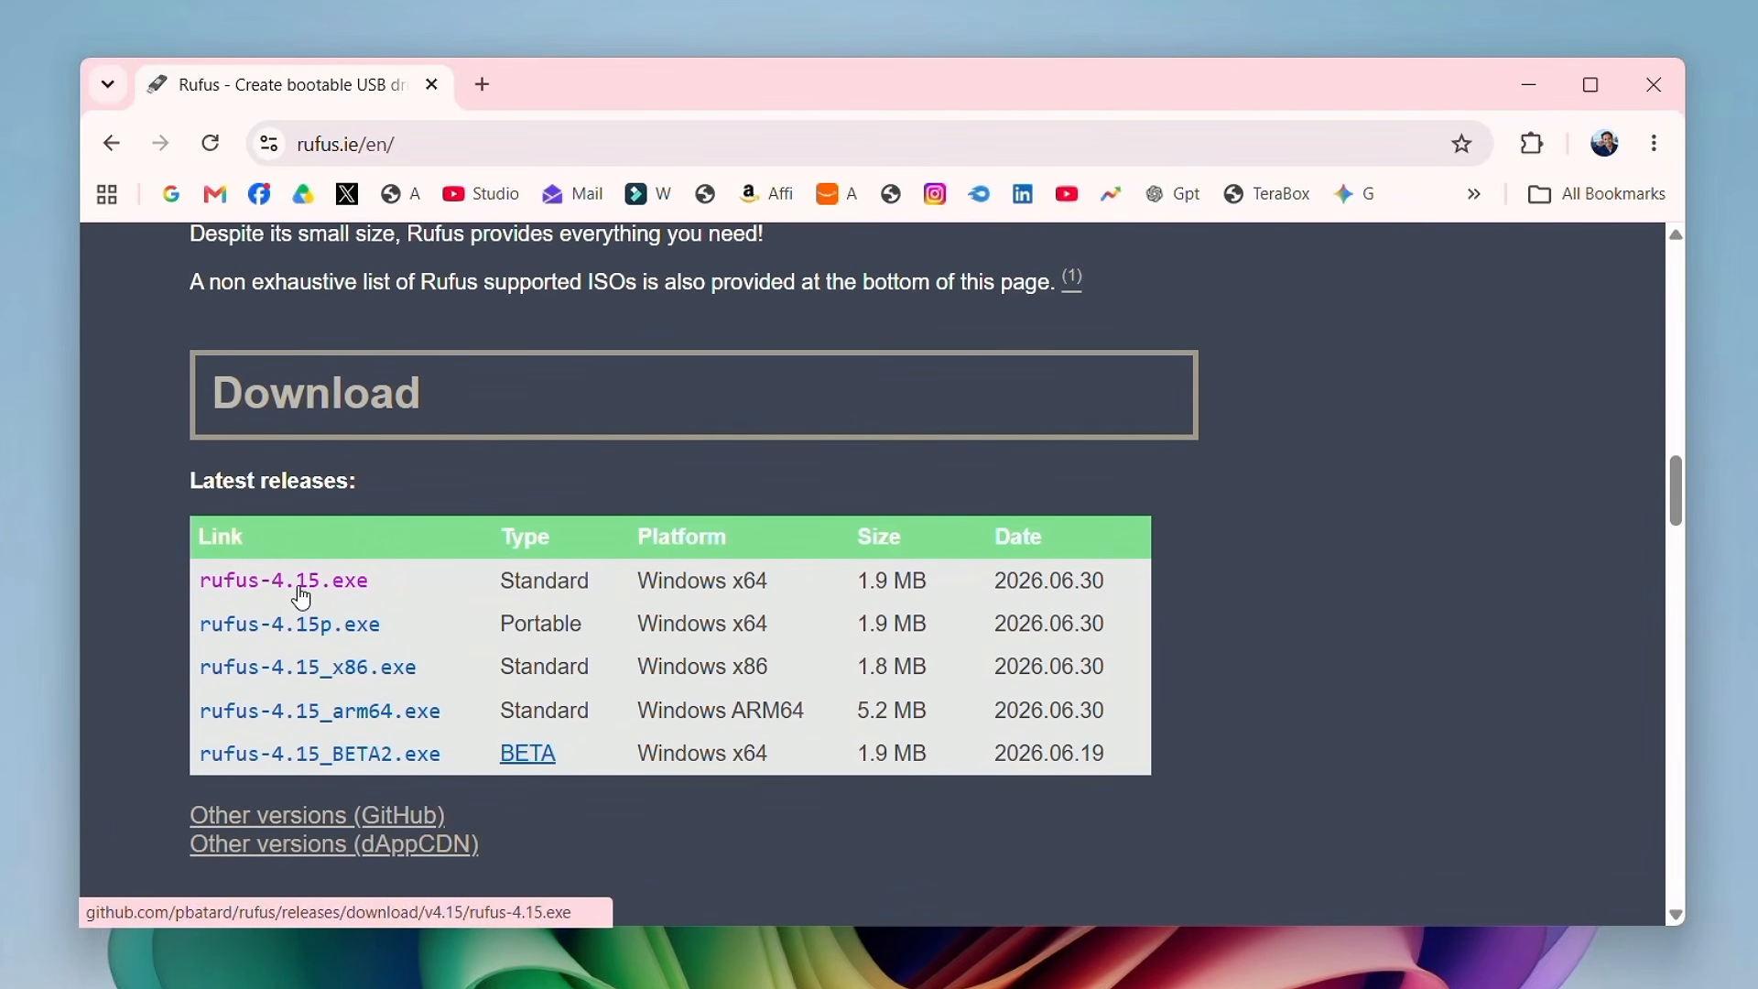
pyautogui.click(302, 592)
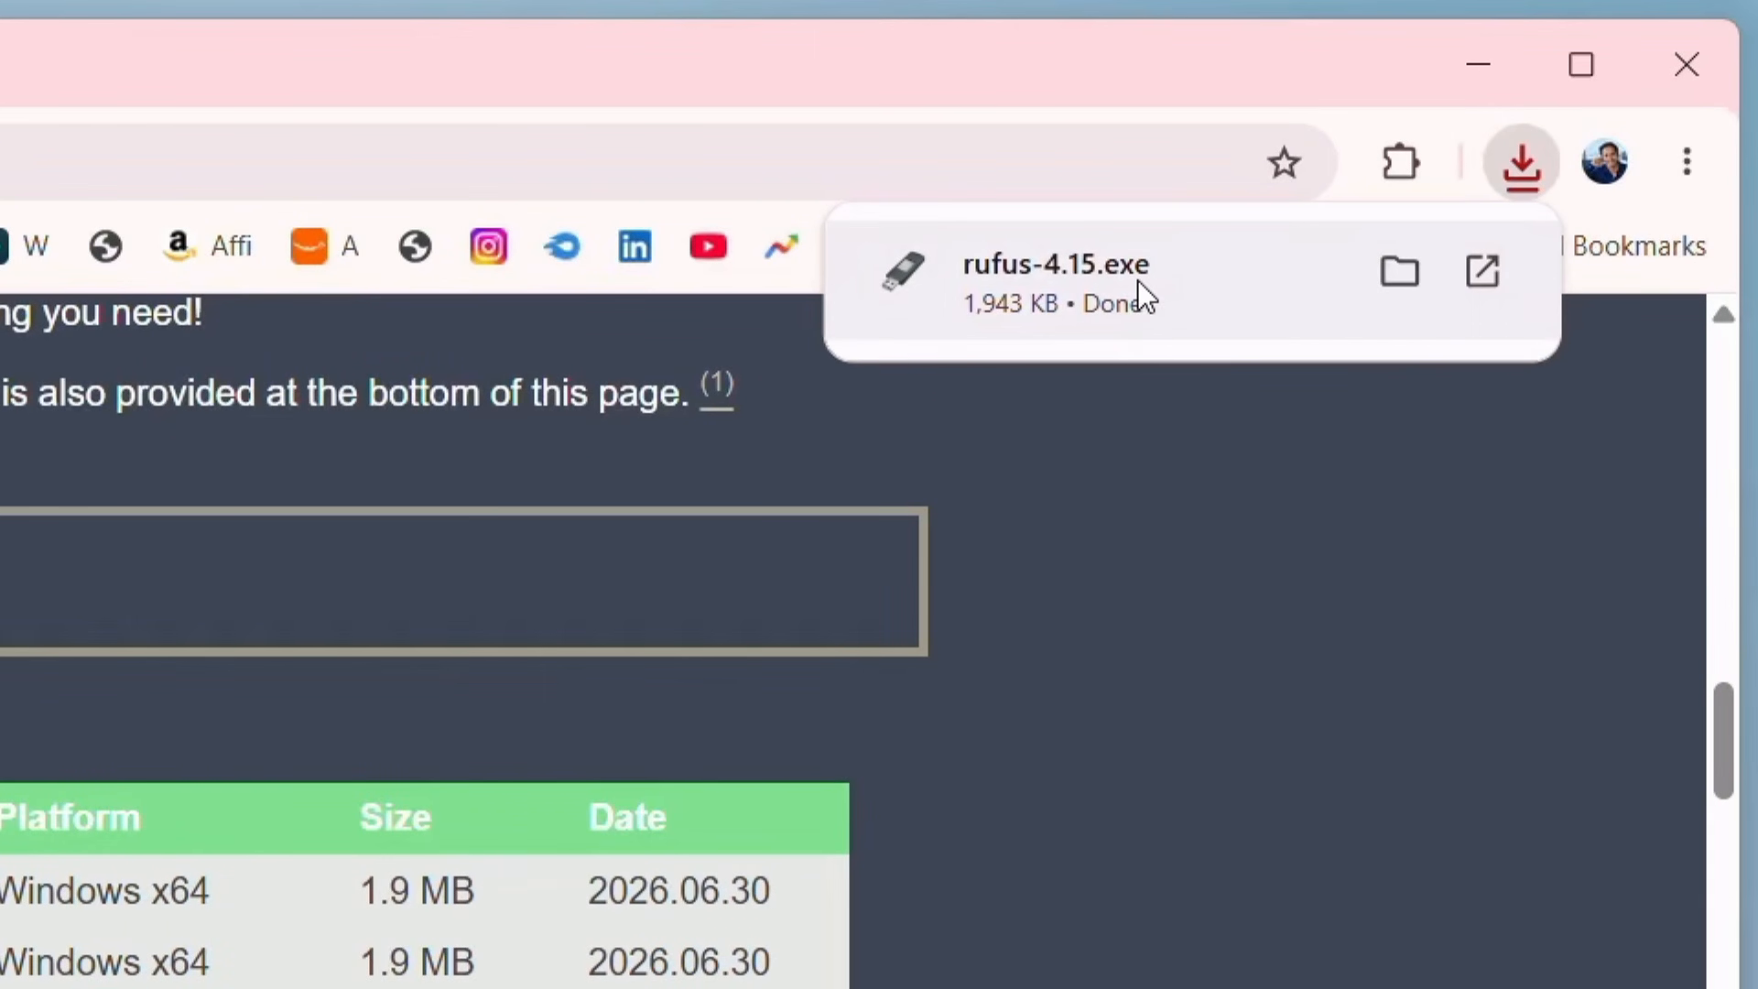
# Run the downloaded Rufus, allow it to make changes, and select USB (D:) [32 GB] as the device
pyautogui.click(1137, 279)
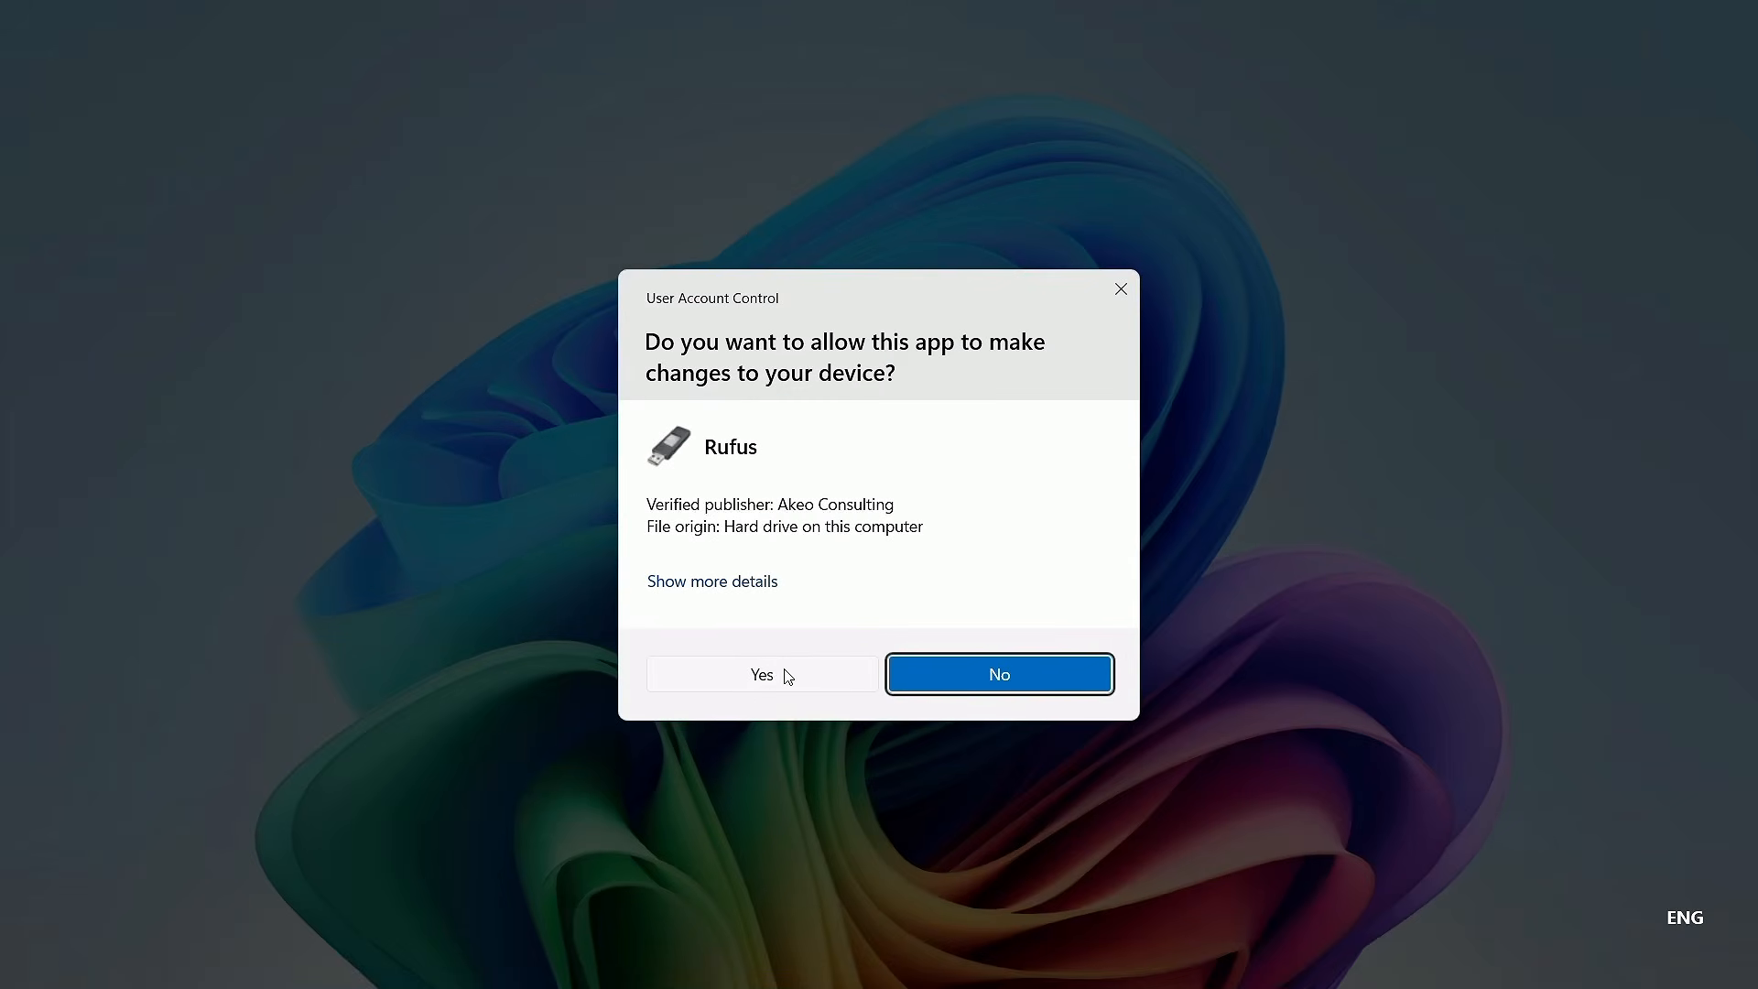
pyautogui.click(764, 675)
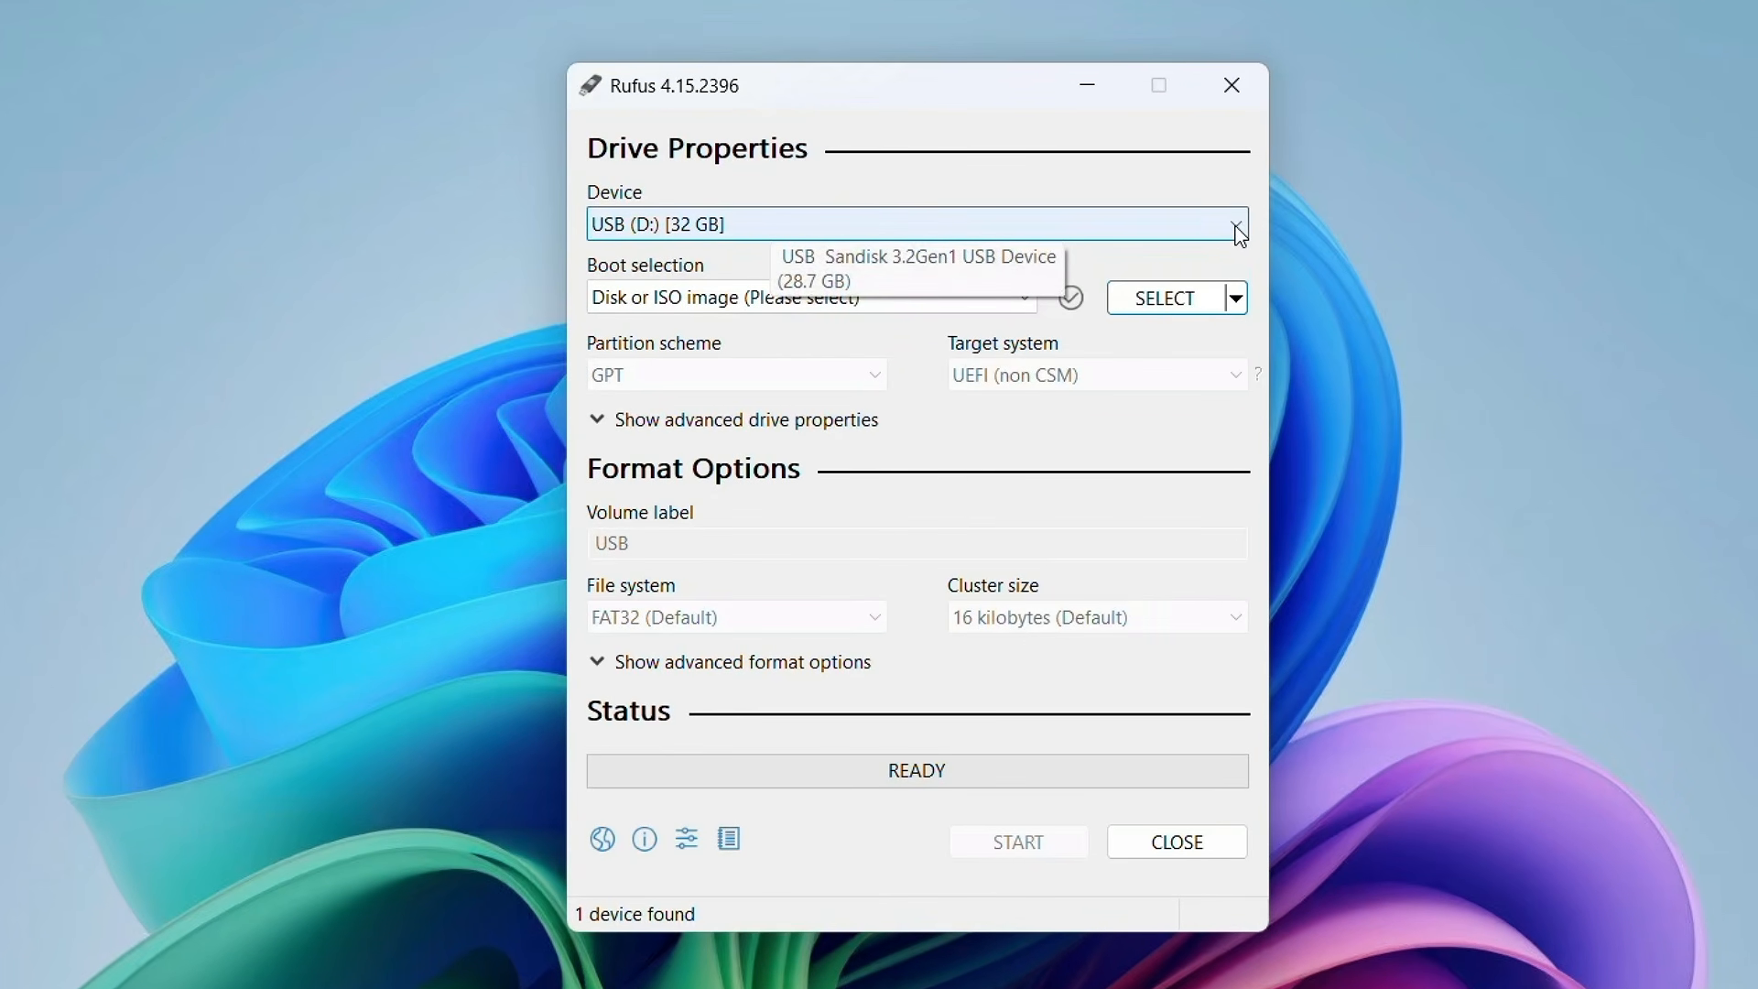
pyautogui.click(1237, 229)
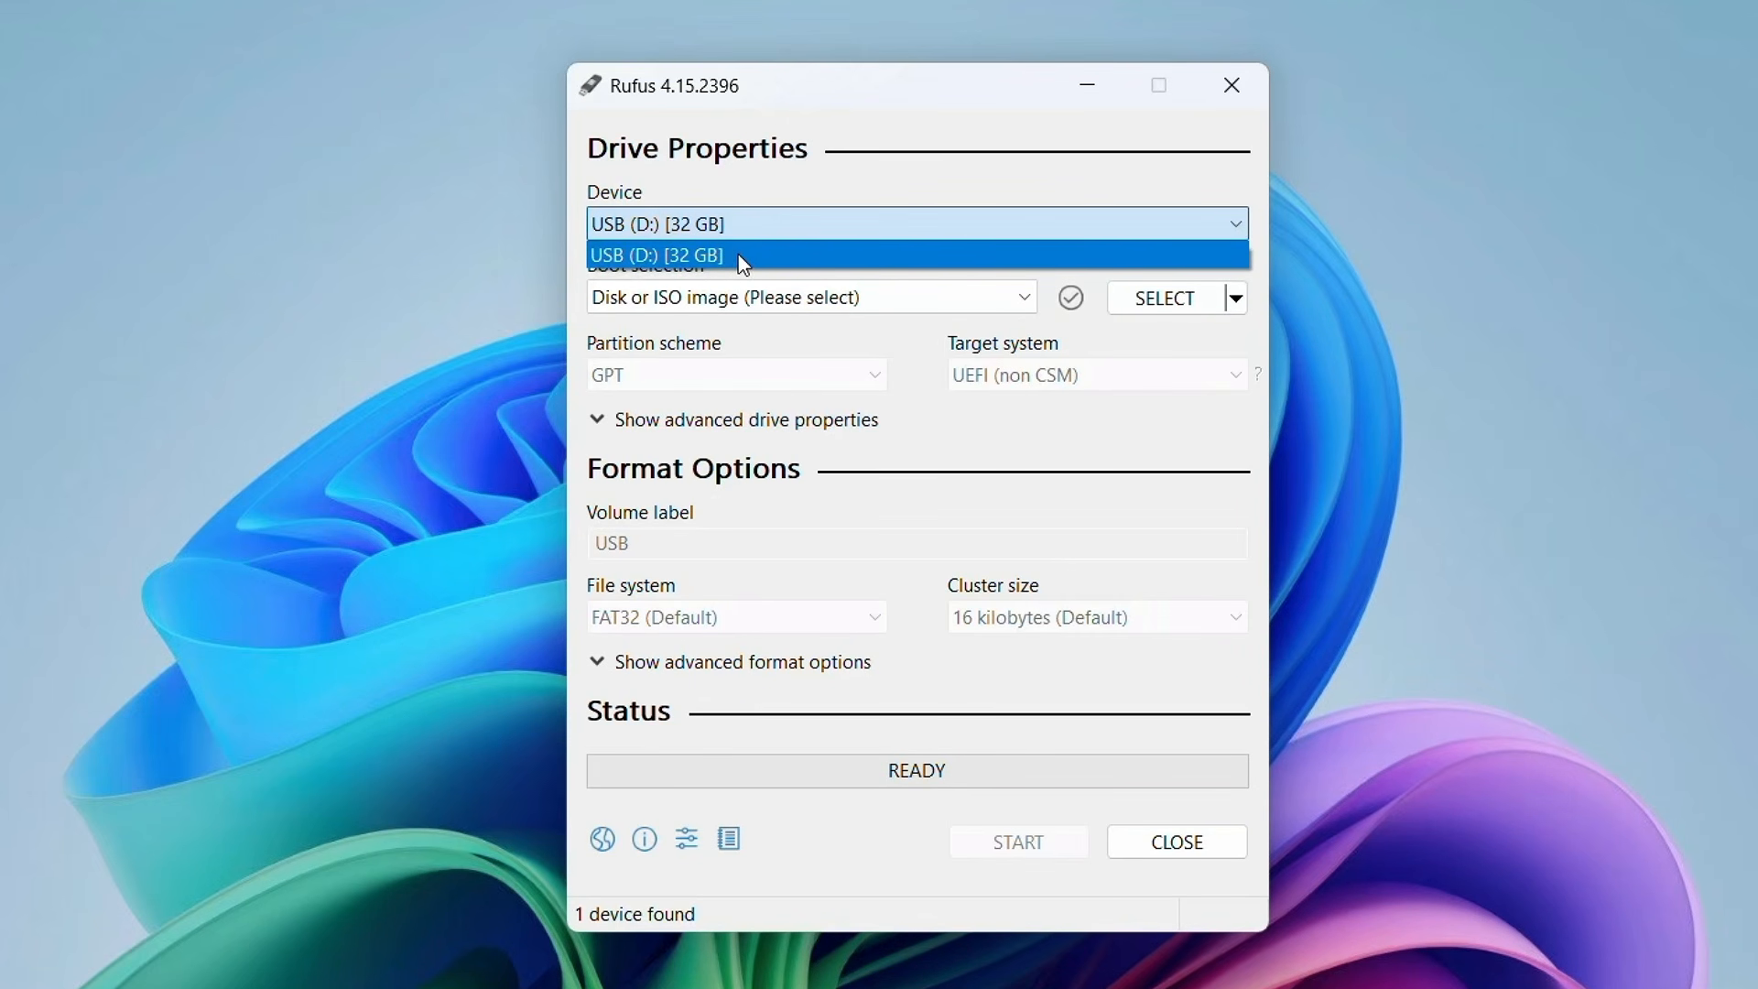
pyautogui.click(632, 258)
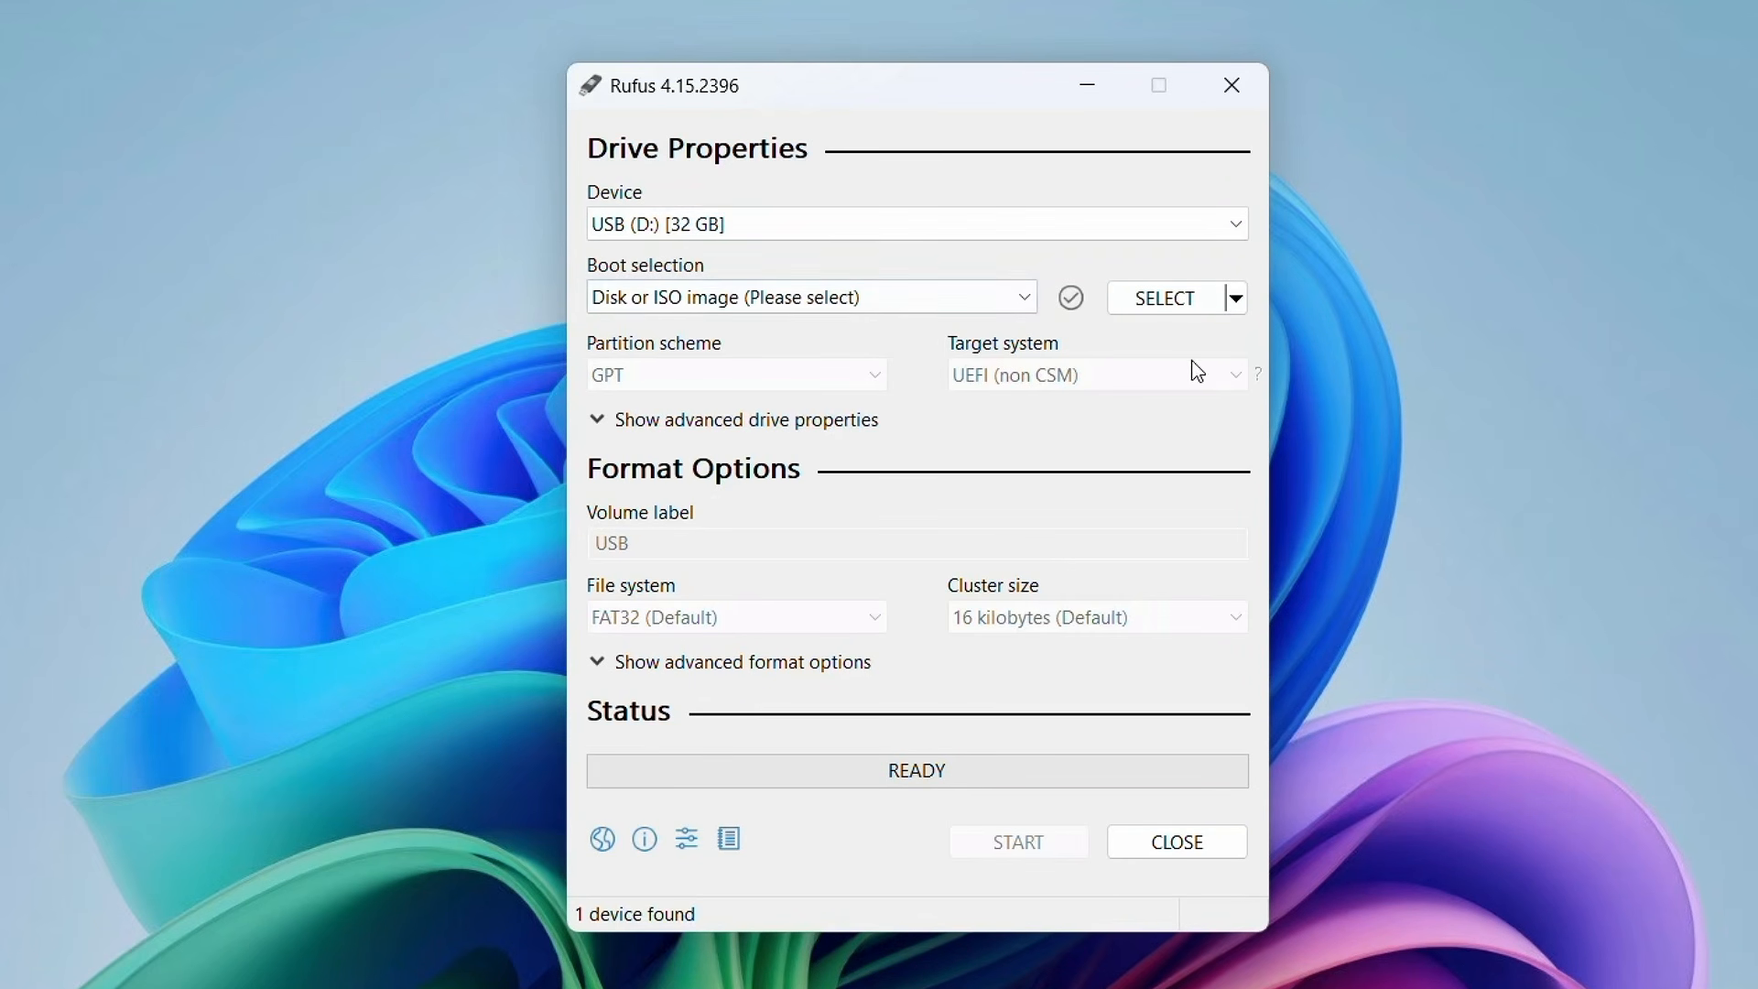
# Load the Windows11_InsiderPreview_Client_x64_en-us_26300_8697 image from Downloads as the boot selection
pyautogui.click(1166, 318)
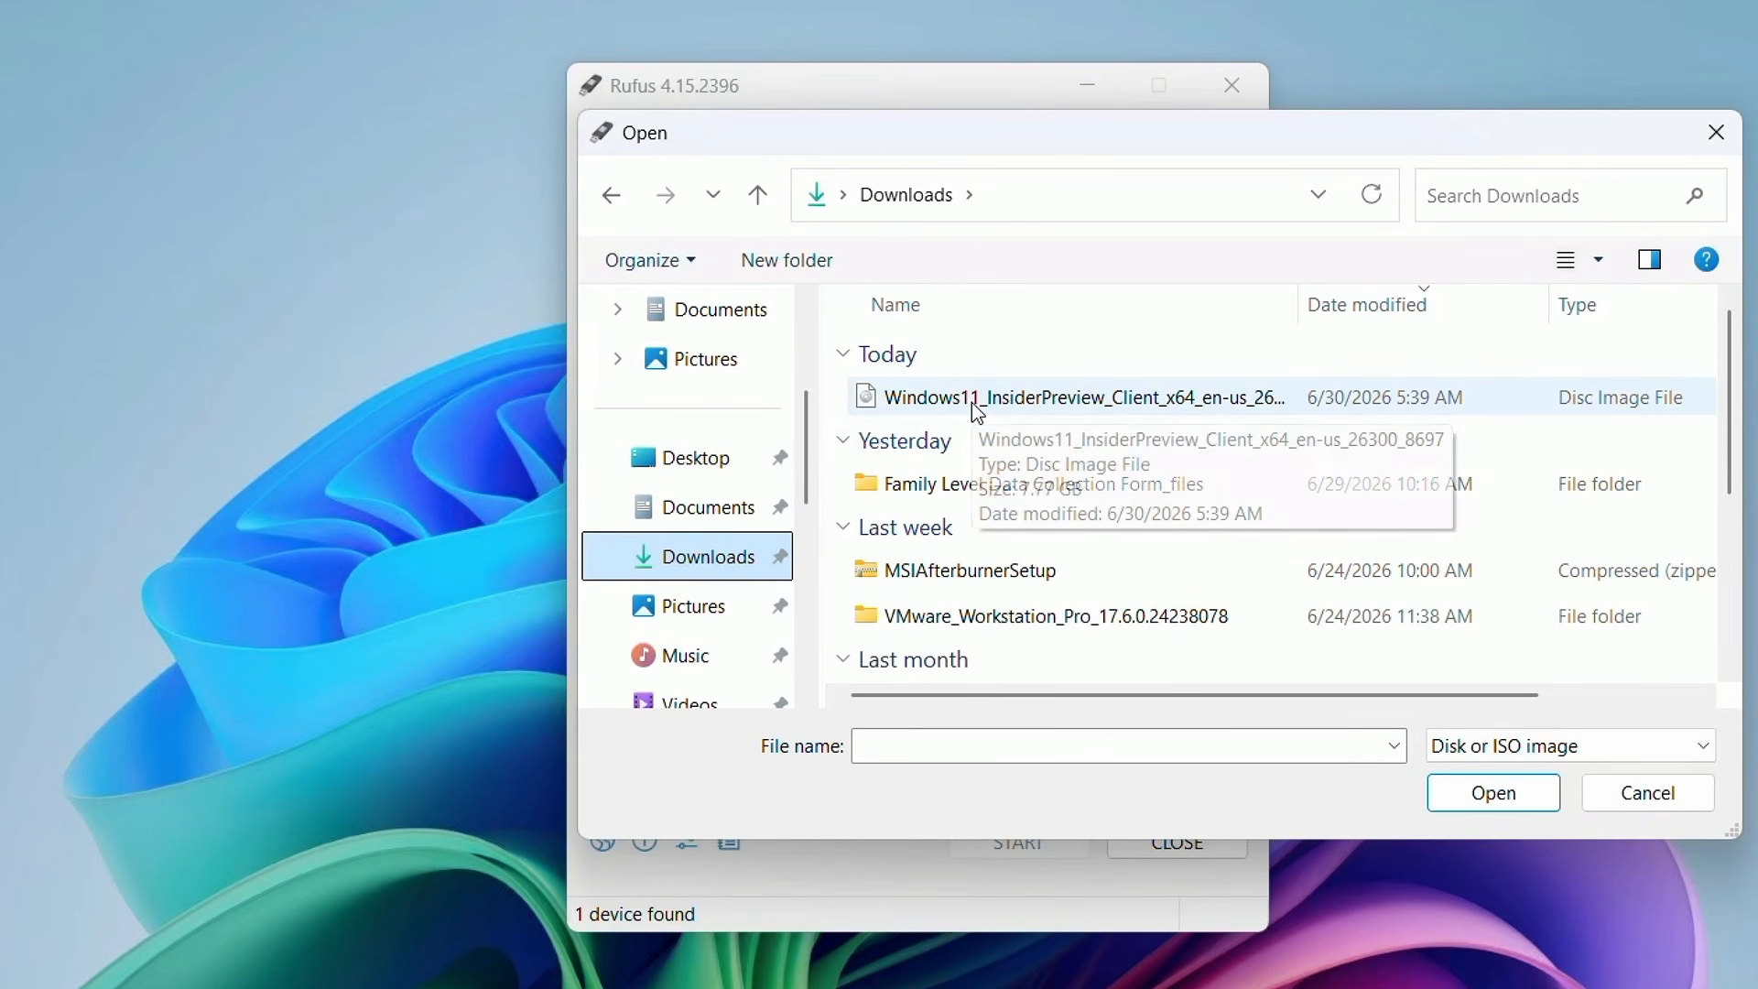
pyautogui.click(1182, 403)
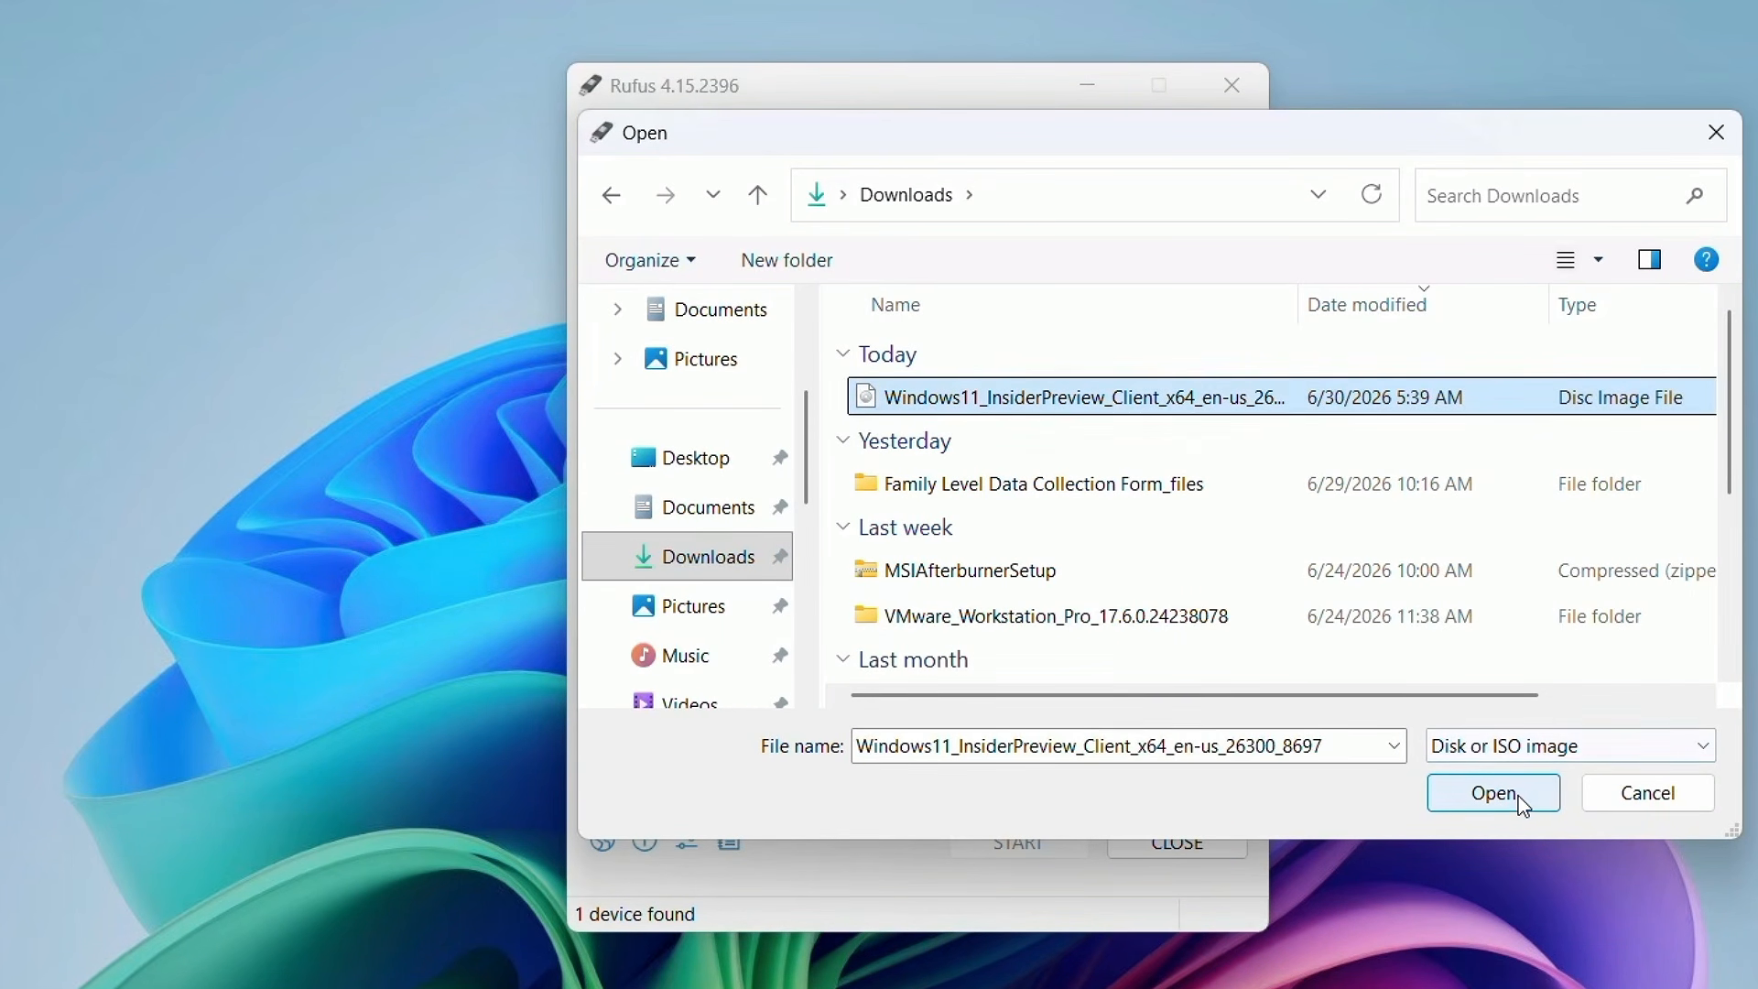
pyautogui.click(1502, 793)
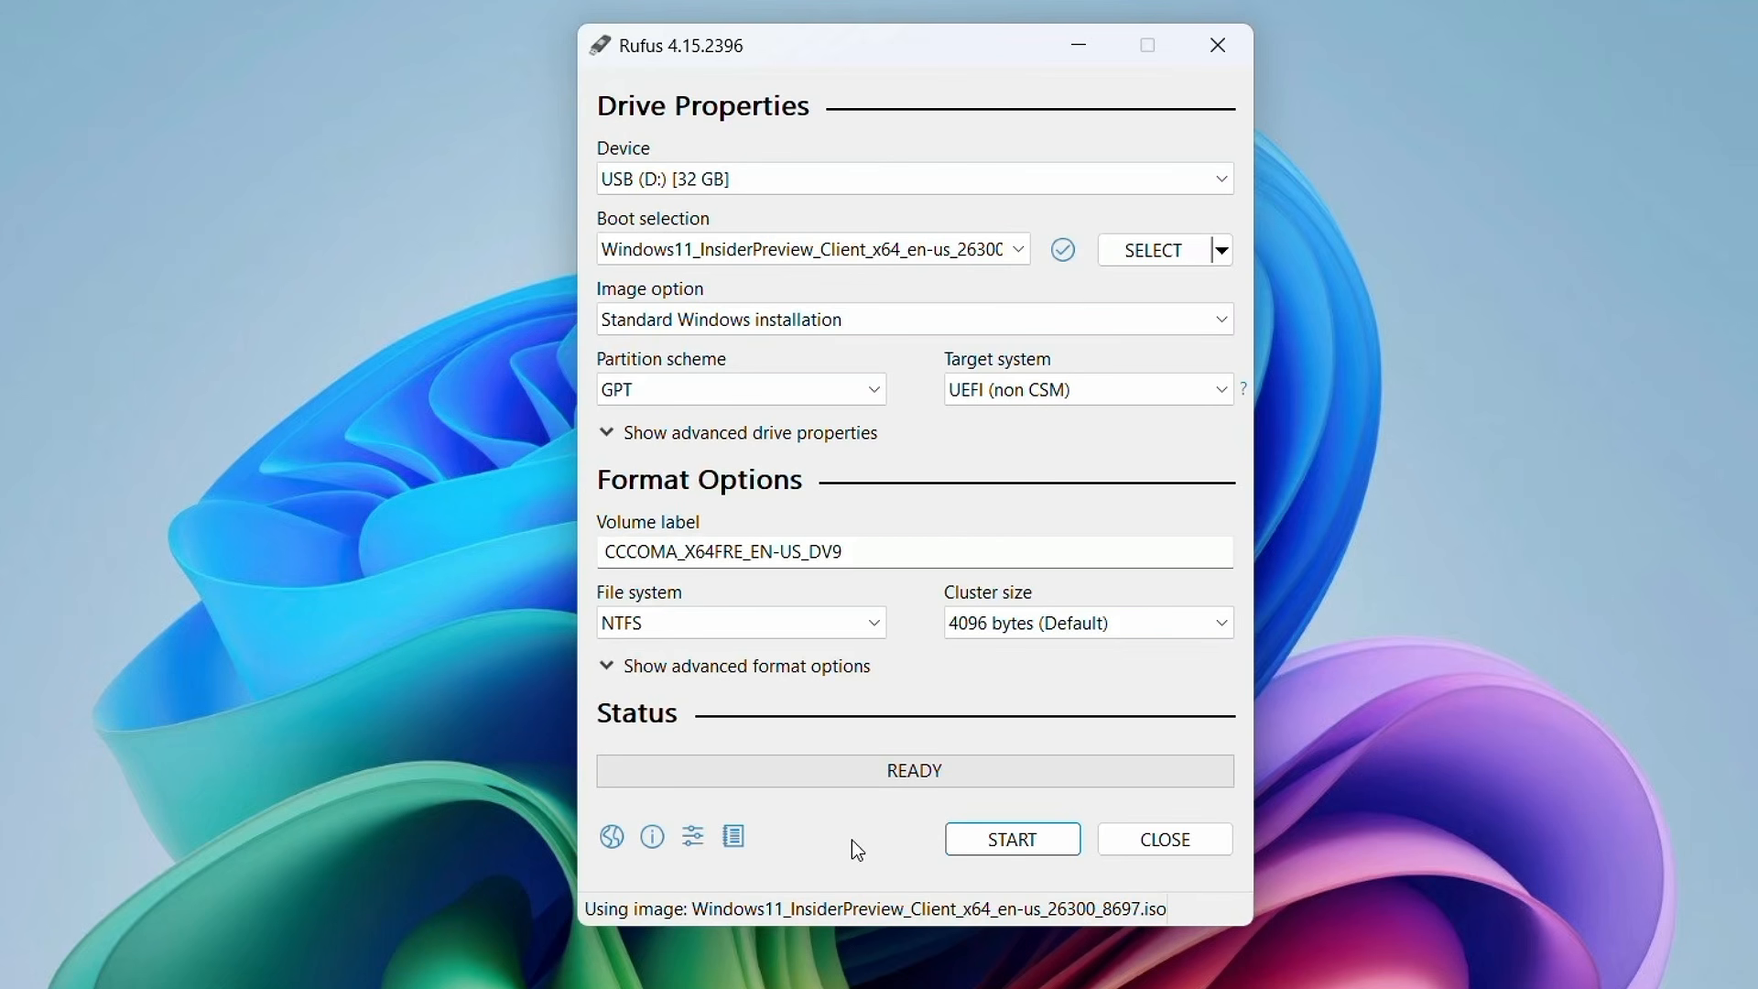
# Start the USB creation and set the local account username to TechSudama, with regional options matching this user's
pyautogui.click(1009, 839)
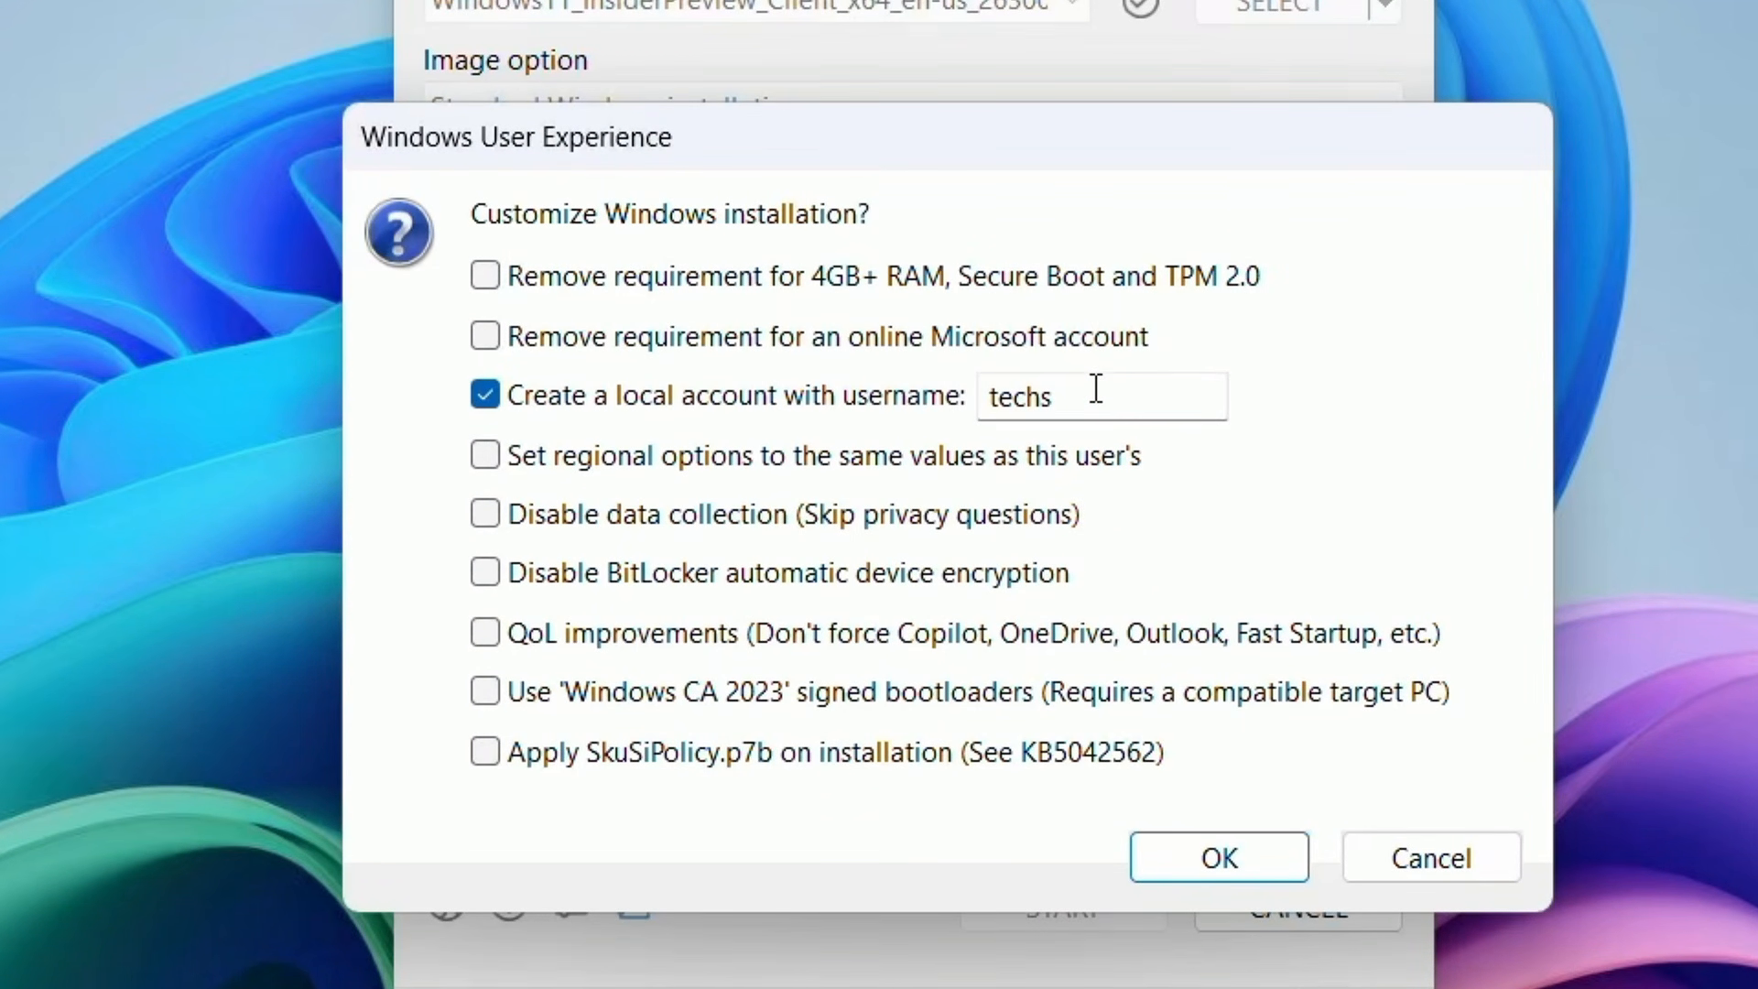
pyautogui.doubleClick(1096, 389)
pyautogui.write('TechSudama')
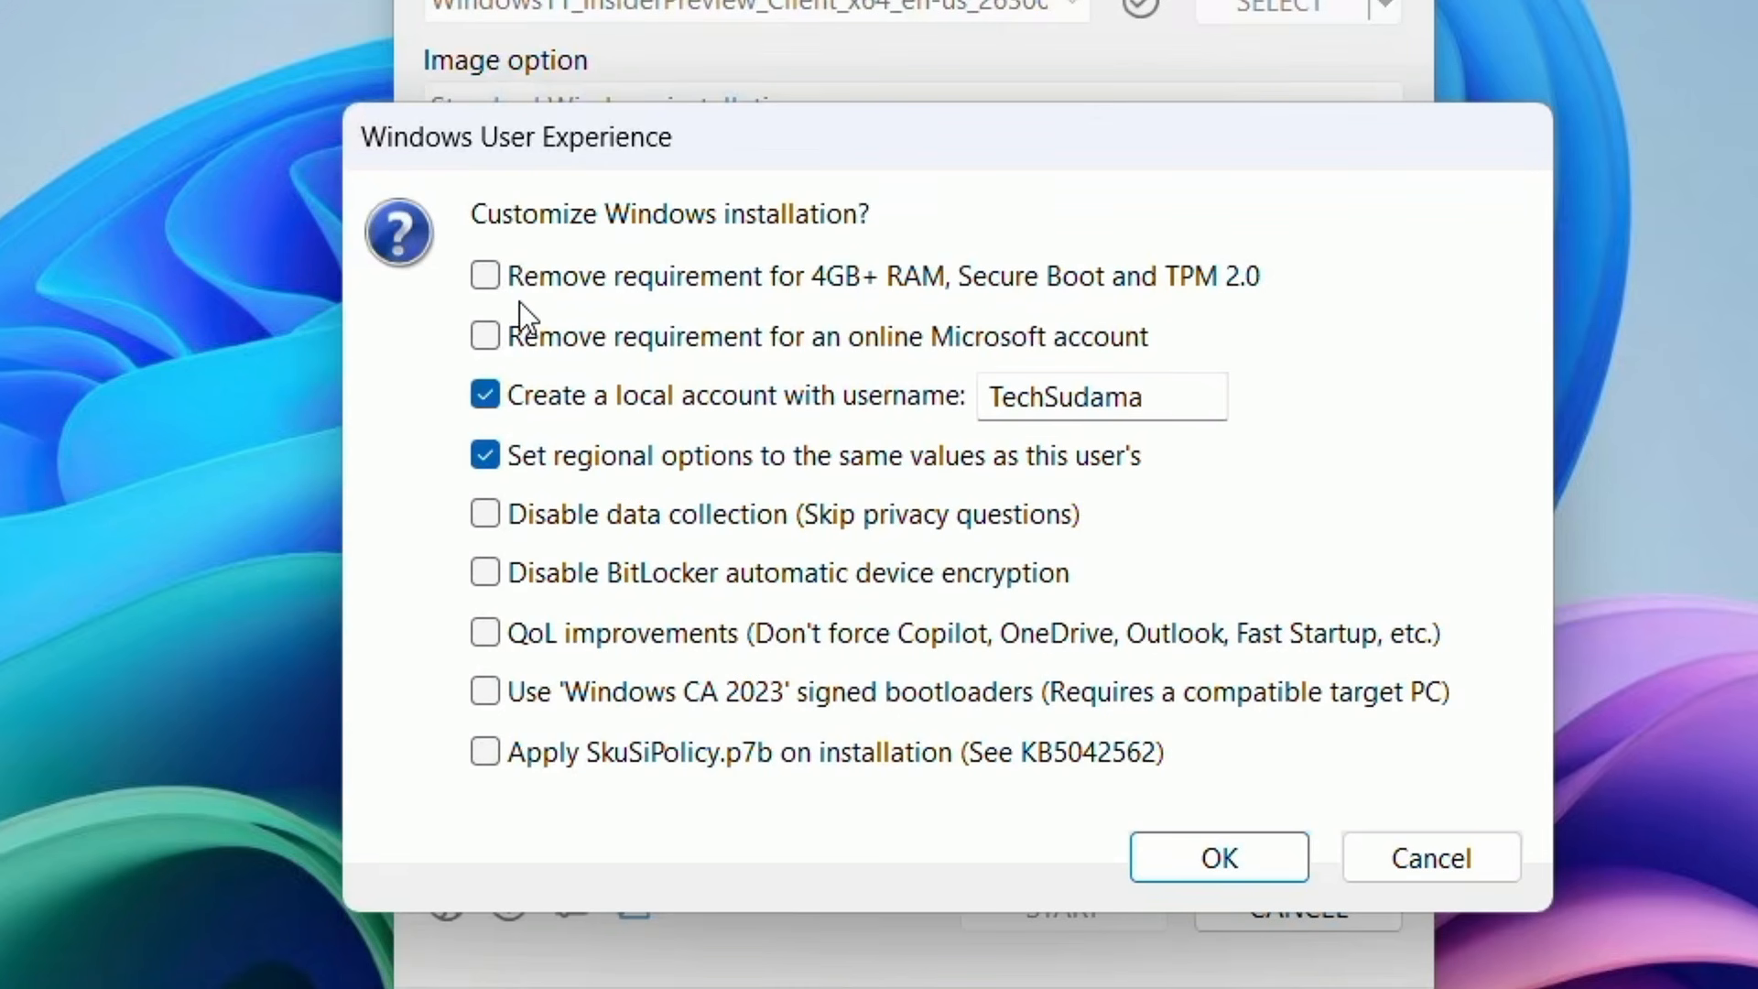
# Remove the 4GB+ RAM, Secure Boot, TPM 2.0 and online Microsoft account requirements, and disable data collection
pyautogui.moveTo(481, 299)
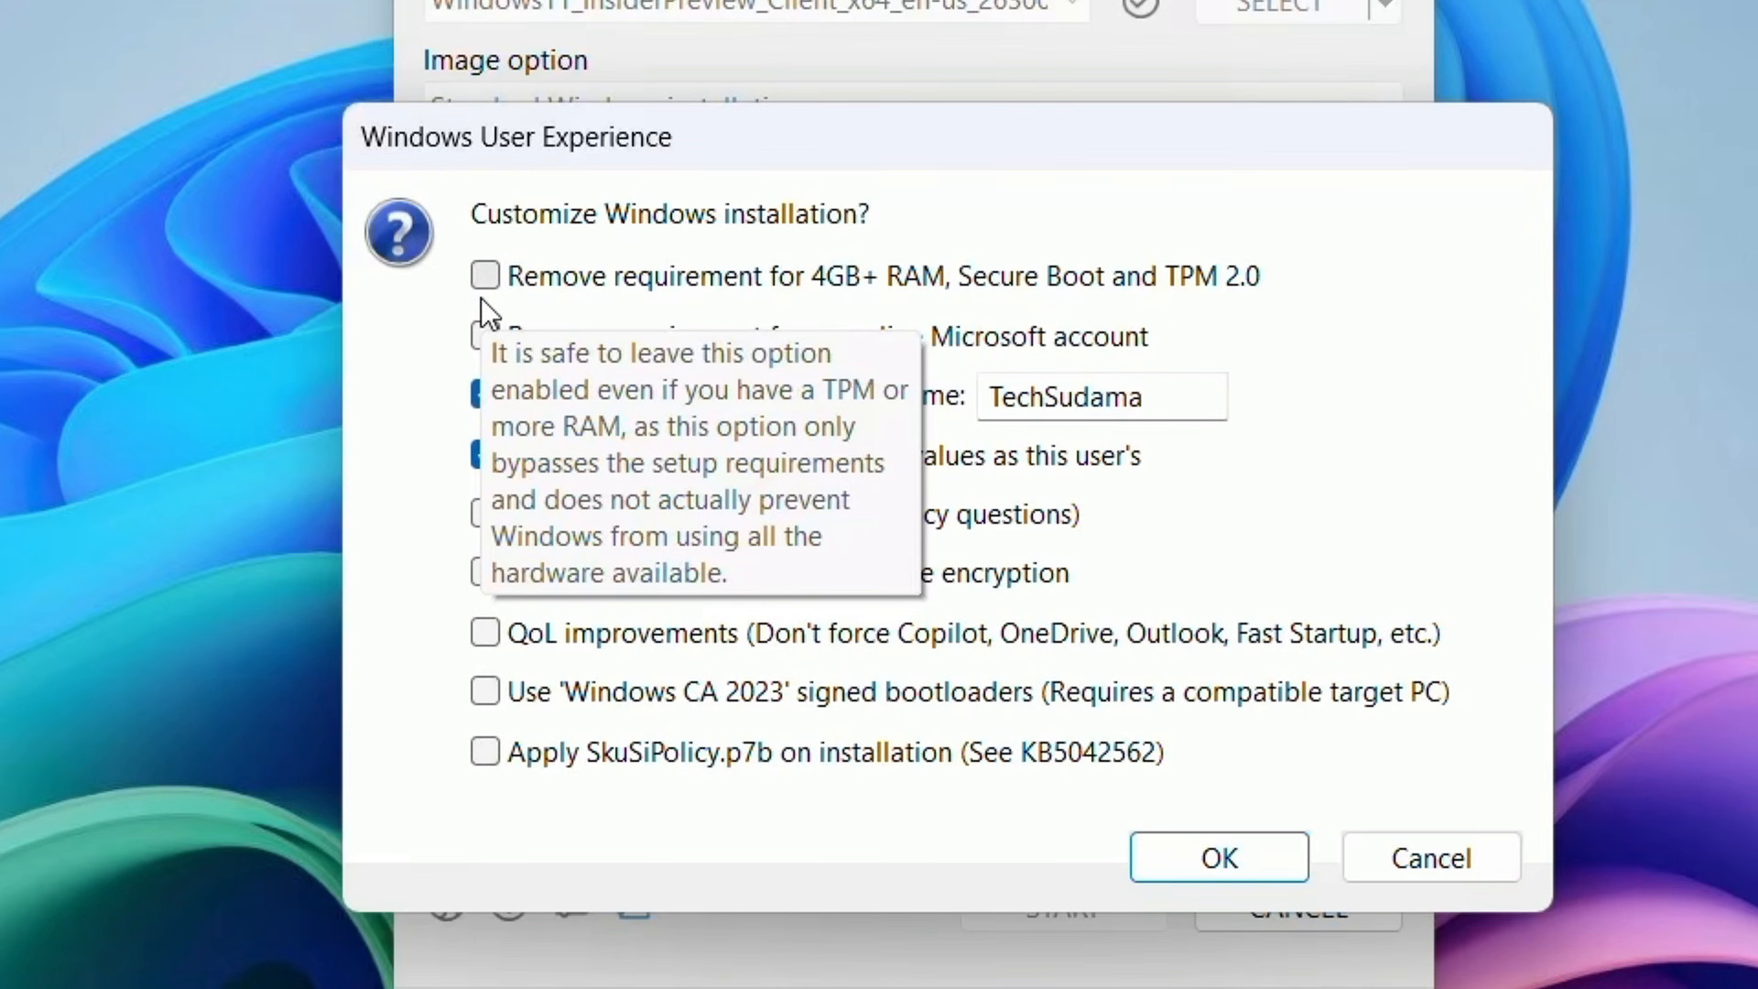
pyautogui.click(487, 282)
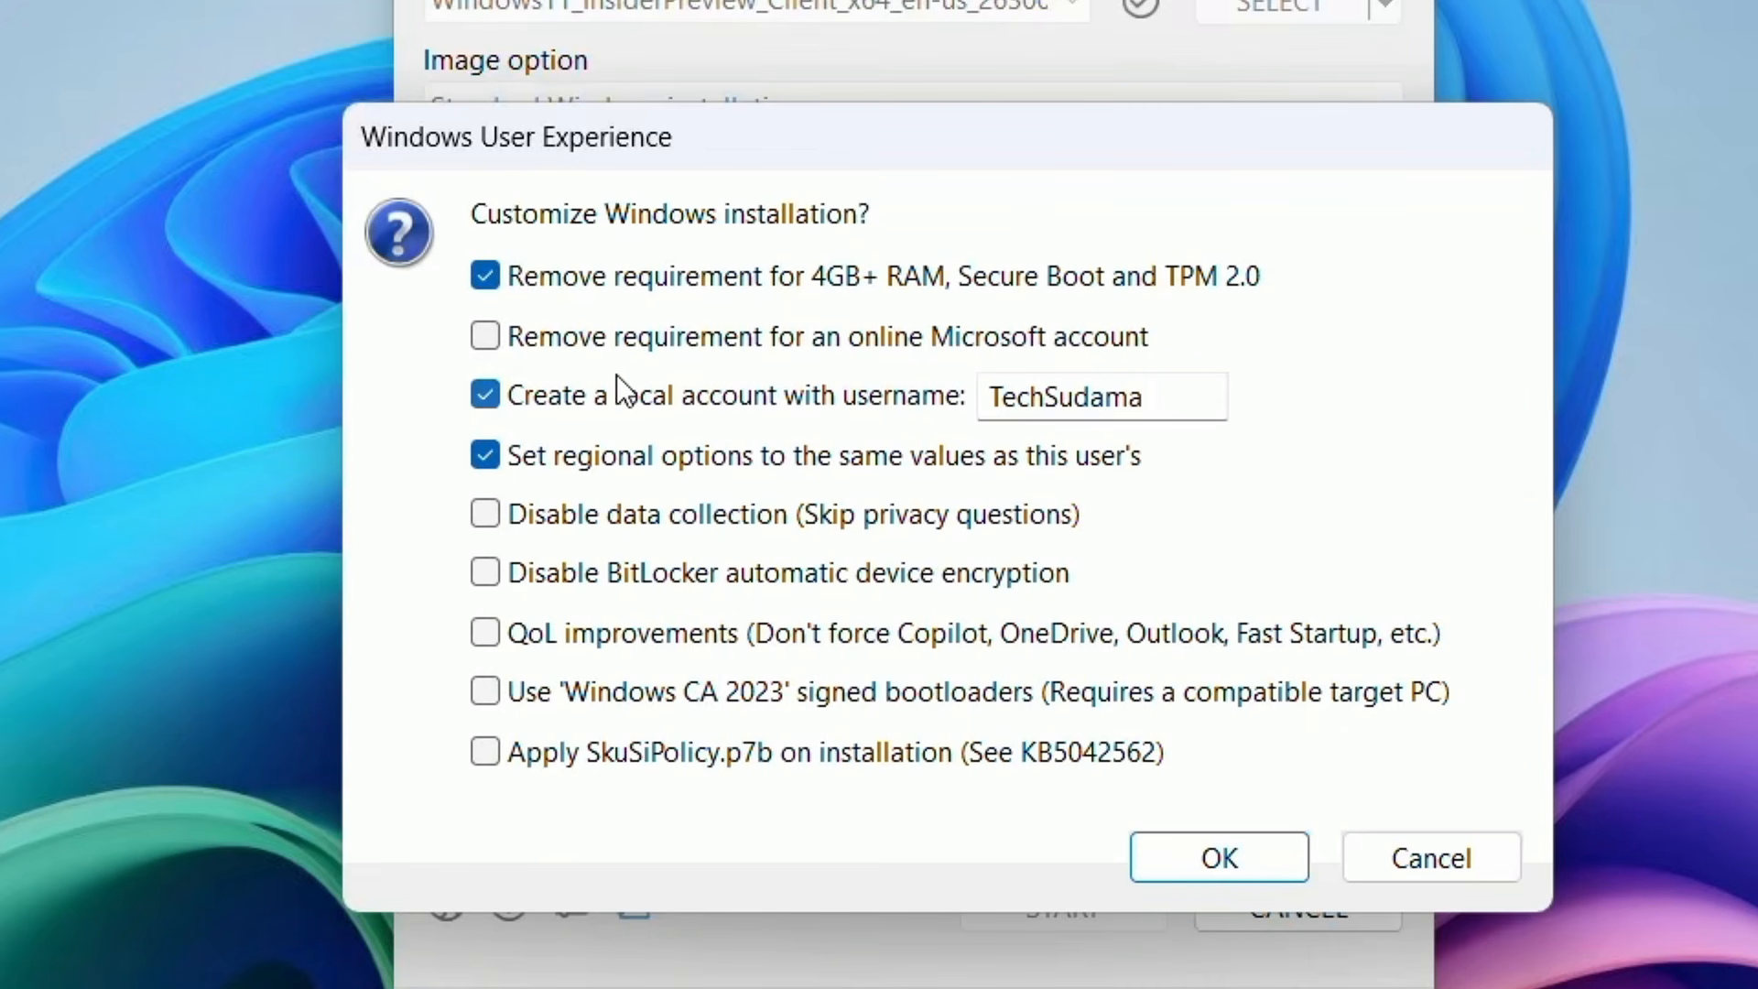
pyautogui.moveTo(508, 344)
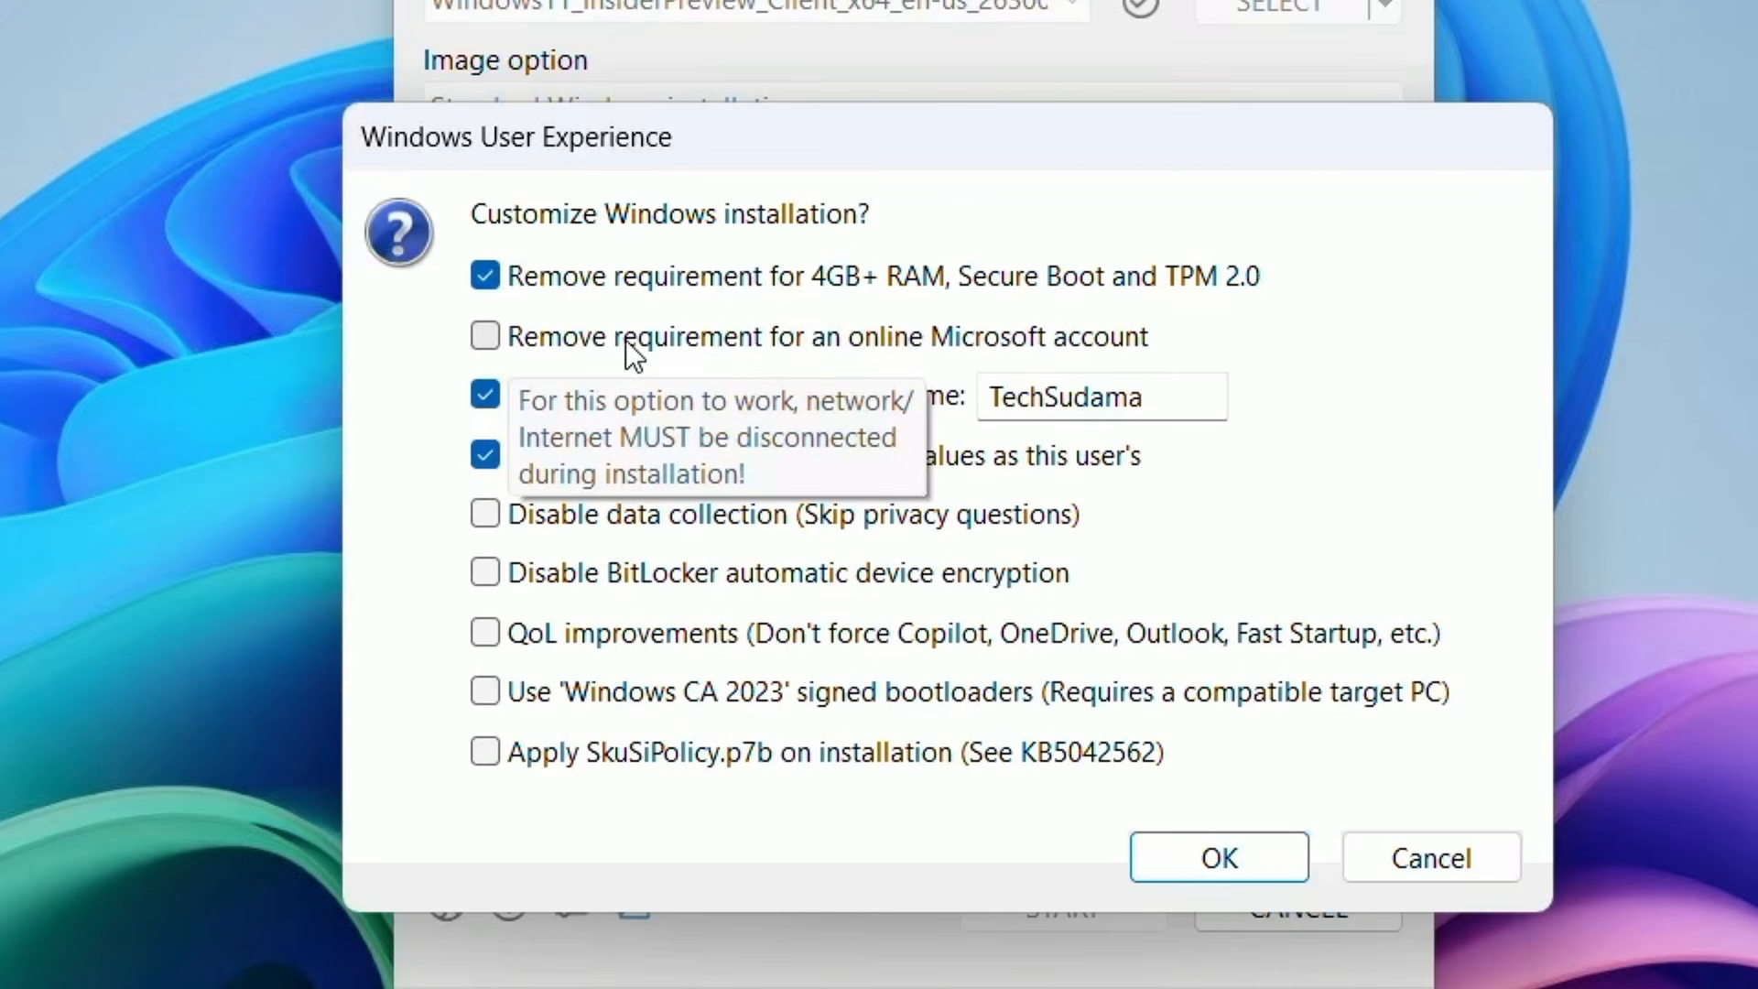
pyautogui.click(496, 334)
pyautogui.moveTo(492, 514)
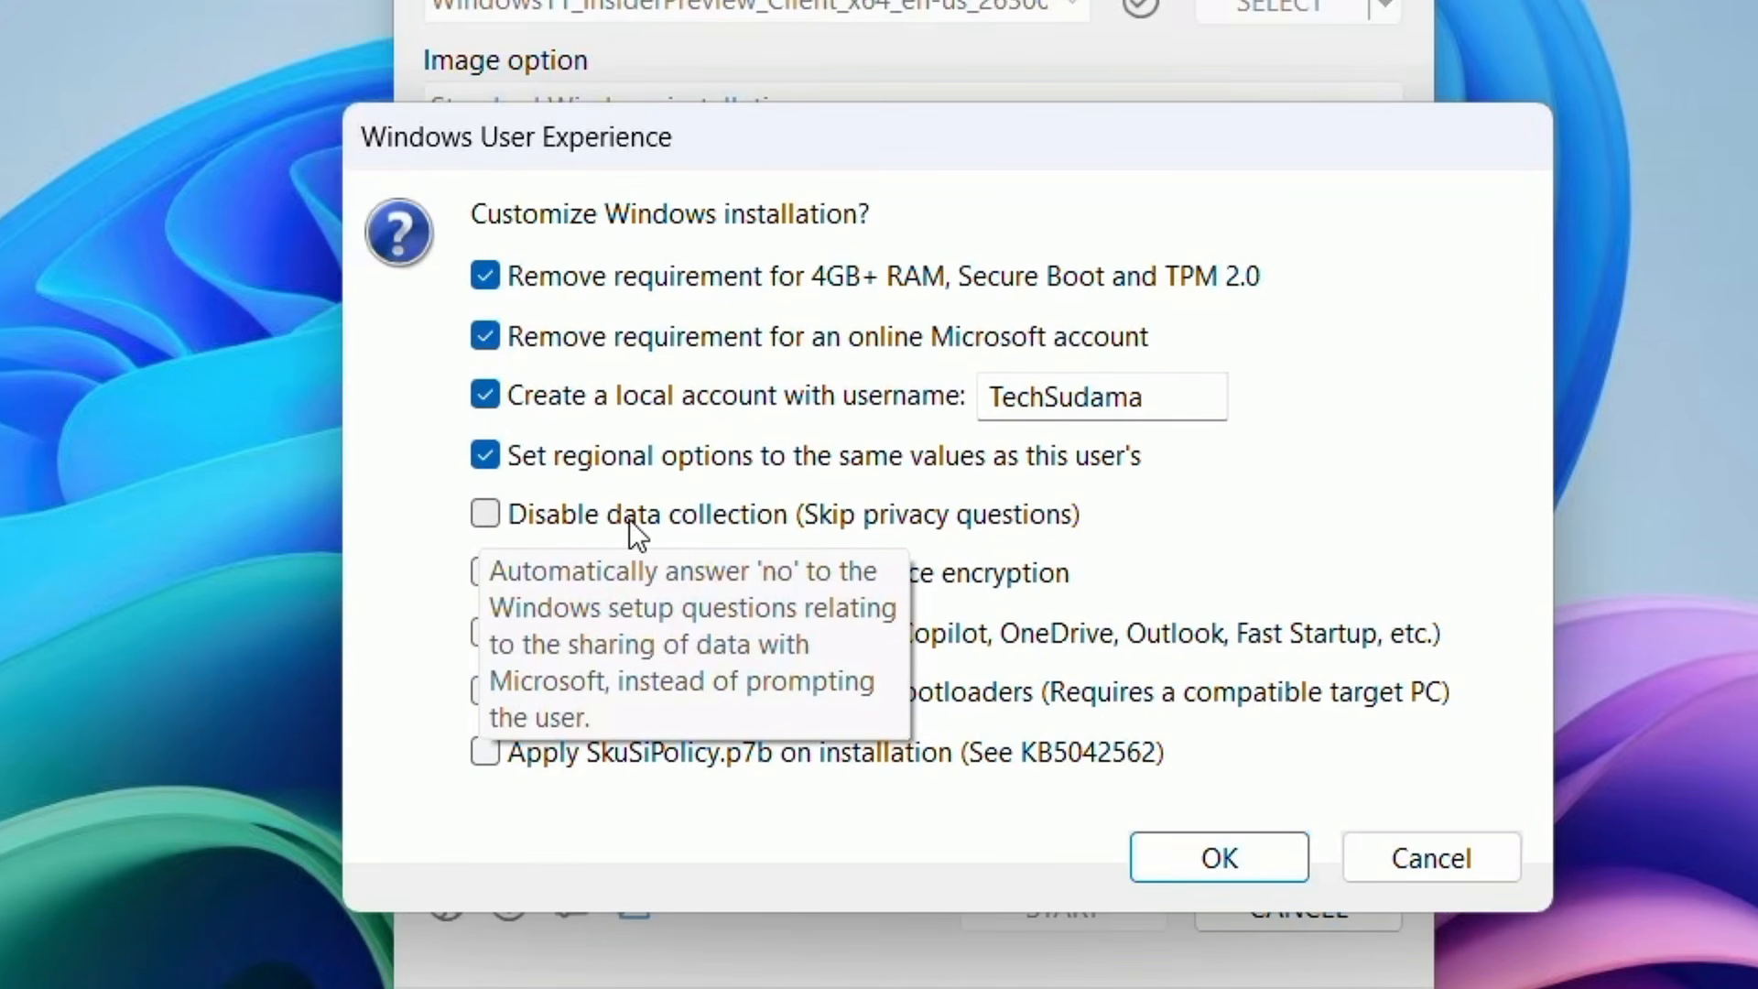
pyautogui.click(478, 515)
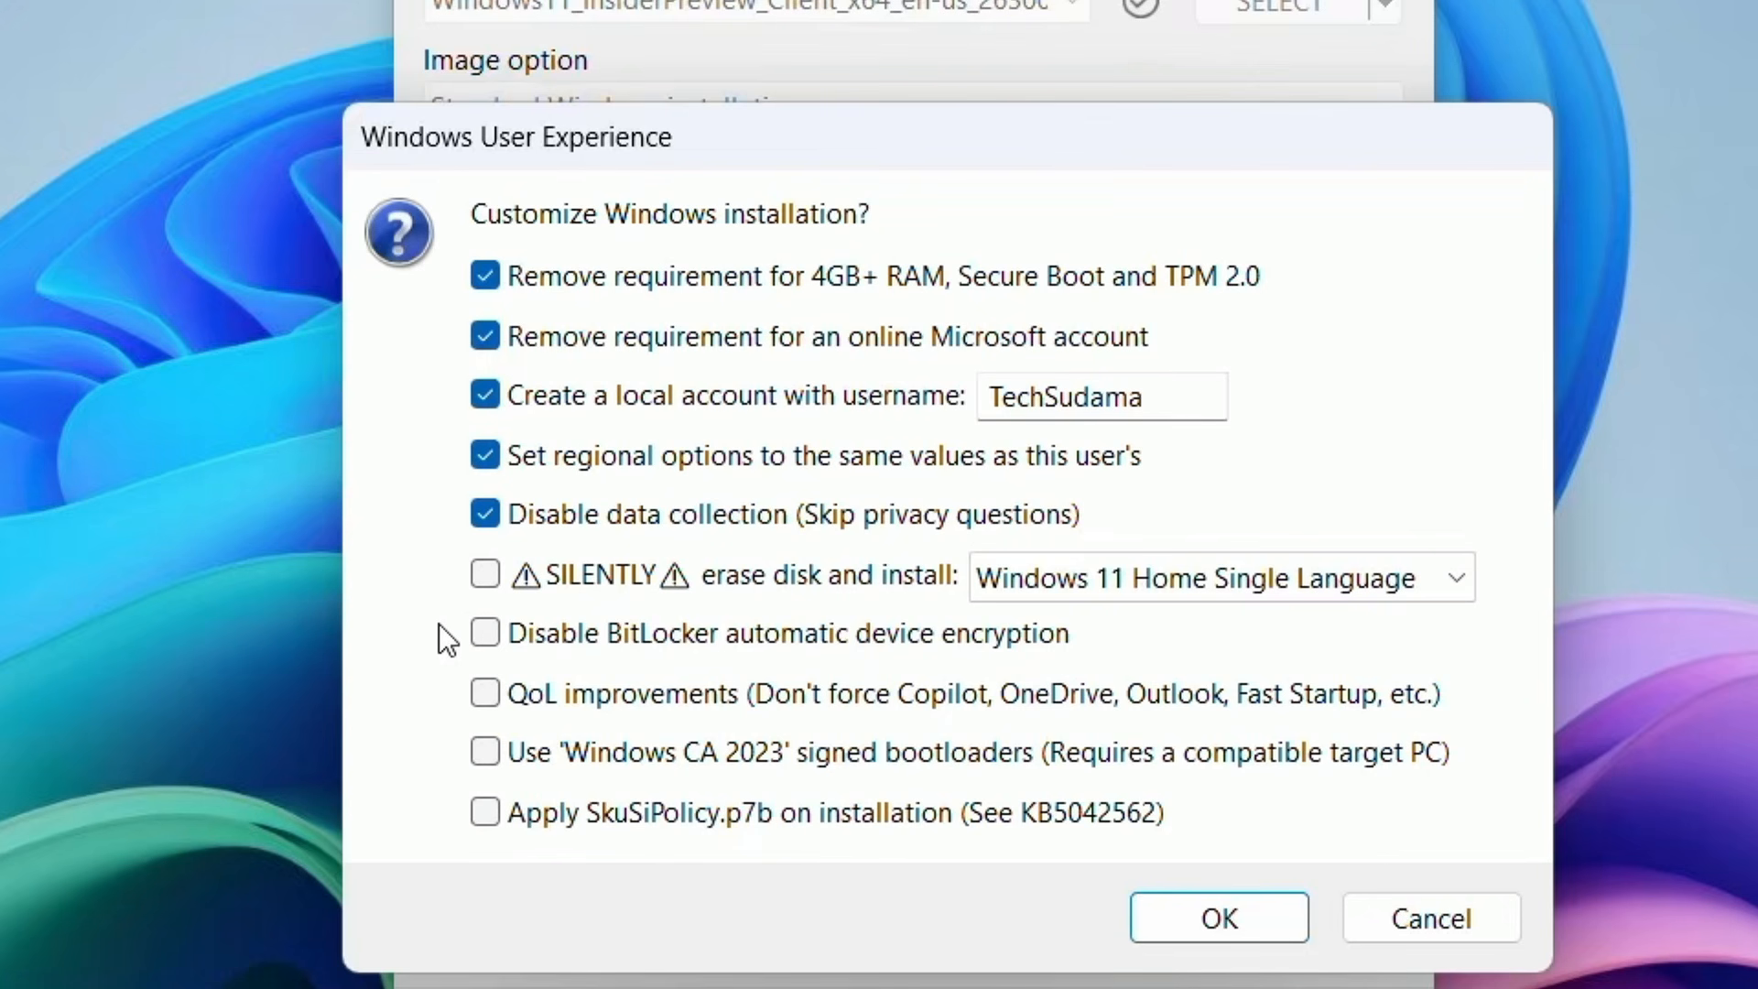
# Enable the silent erase disk and install option with Windows 11 Pro as the edition
pyautogui.click(483, 575)
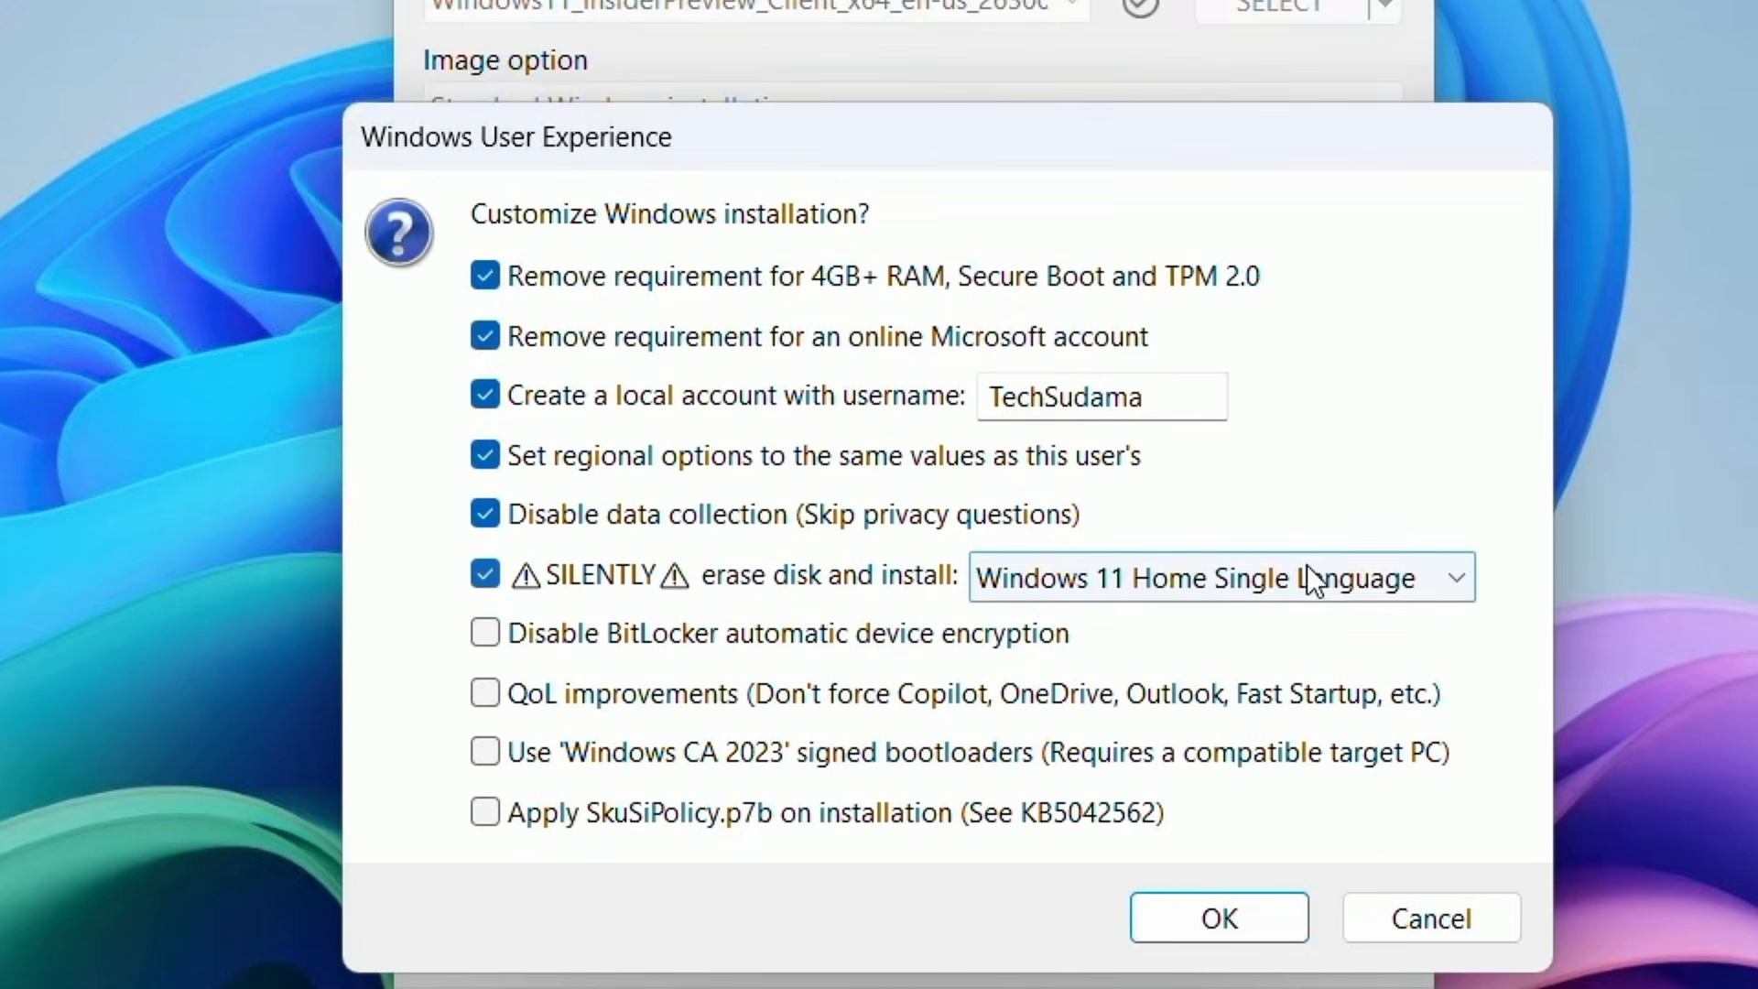
pyautogui.click(1360, 573)
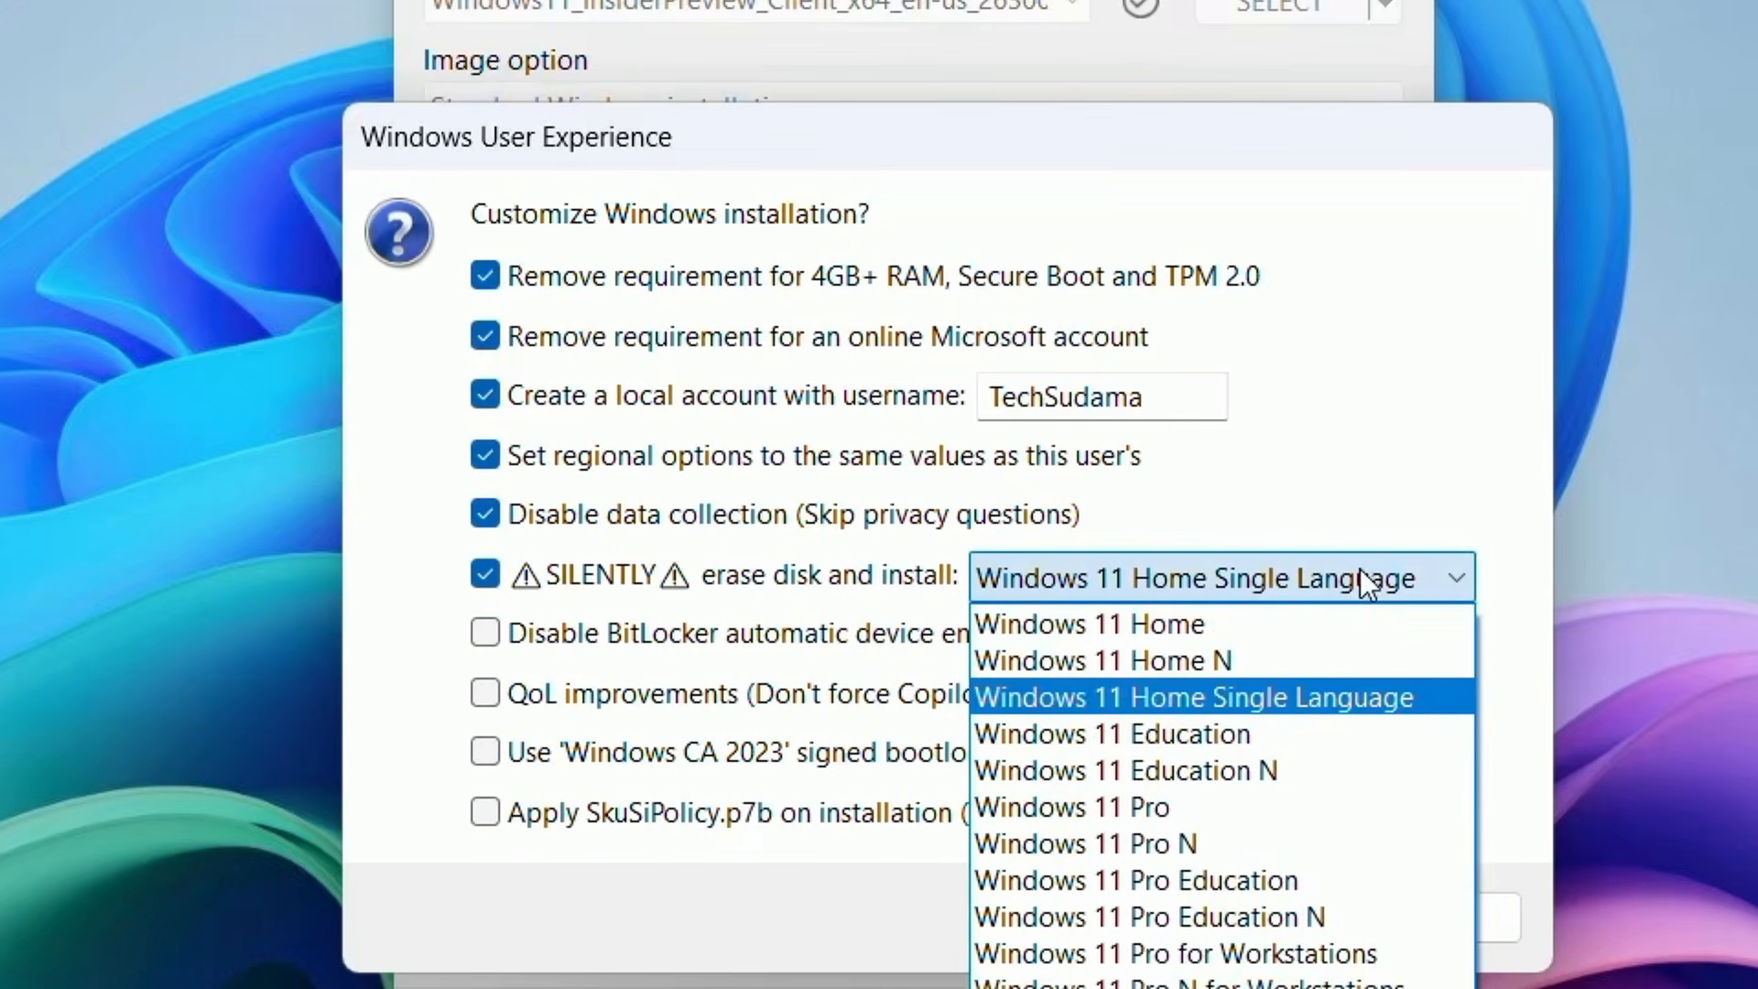
pyautogui.click(1168, 806)
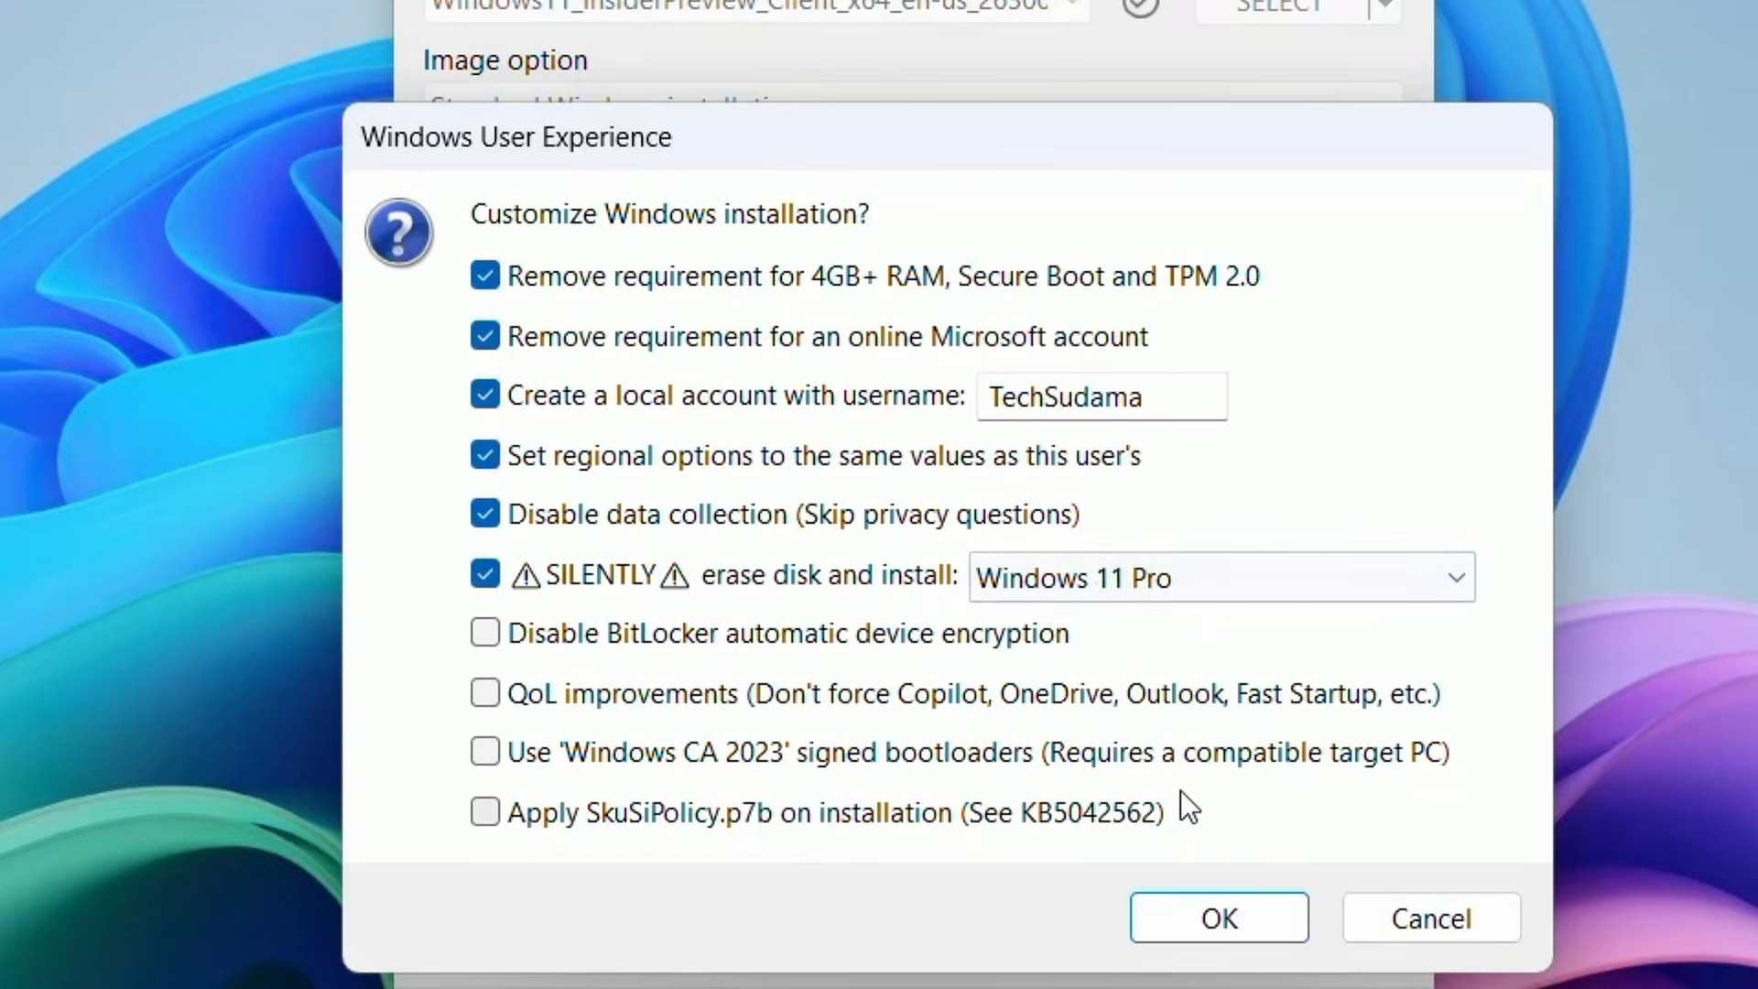
# Disable BitLocker automatic device encryption, enable the QoL improvements, and accept the Windows installation customizations
pyautogui.click(482, 633)
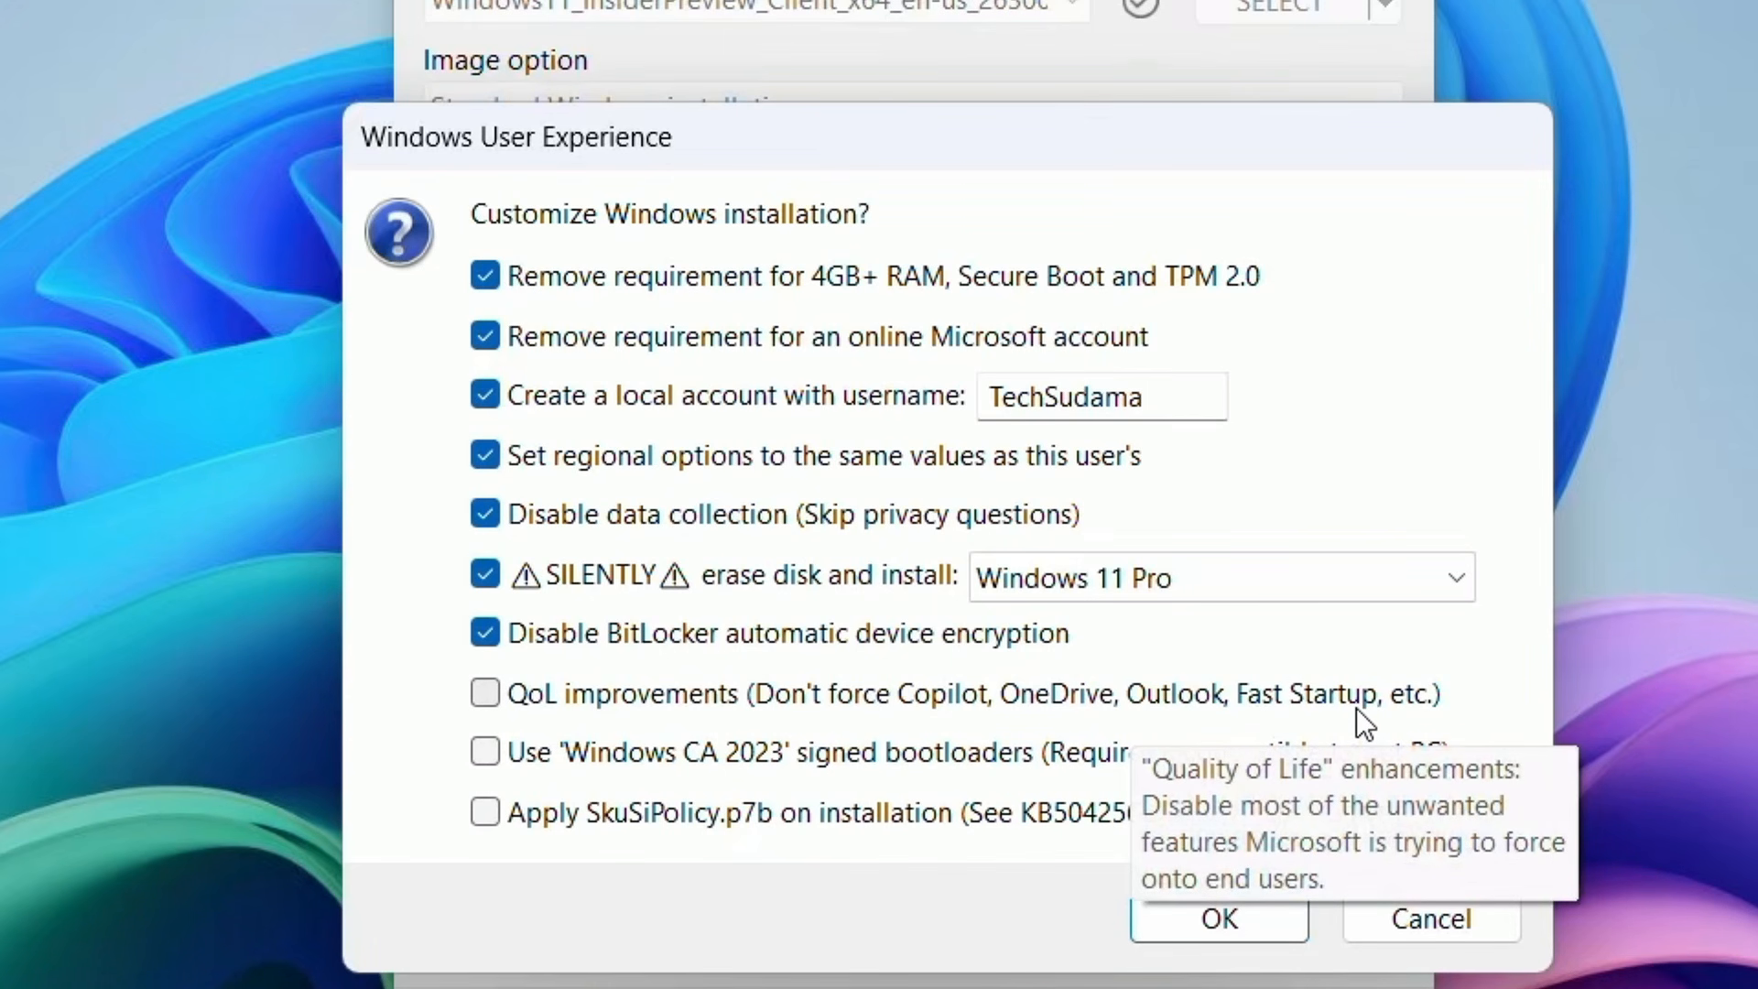
pyautogui.click(485, 693)
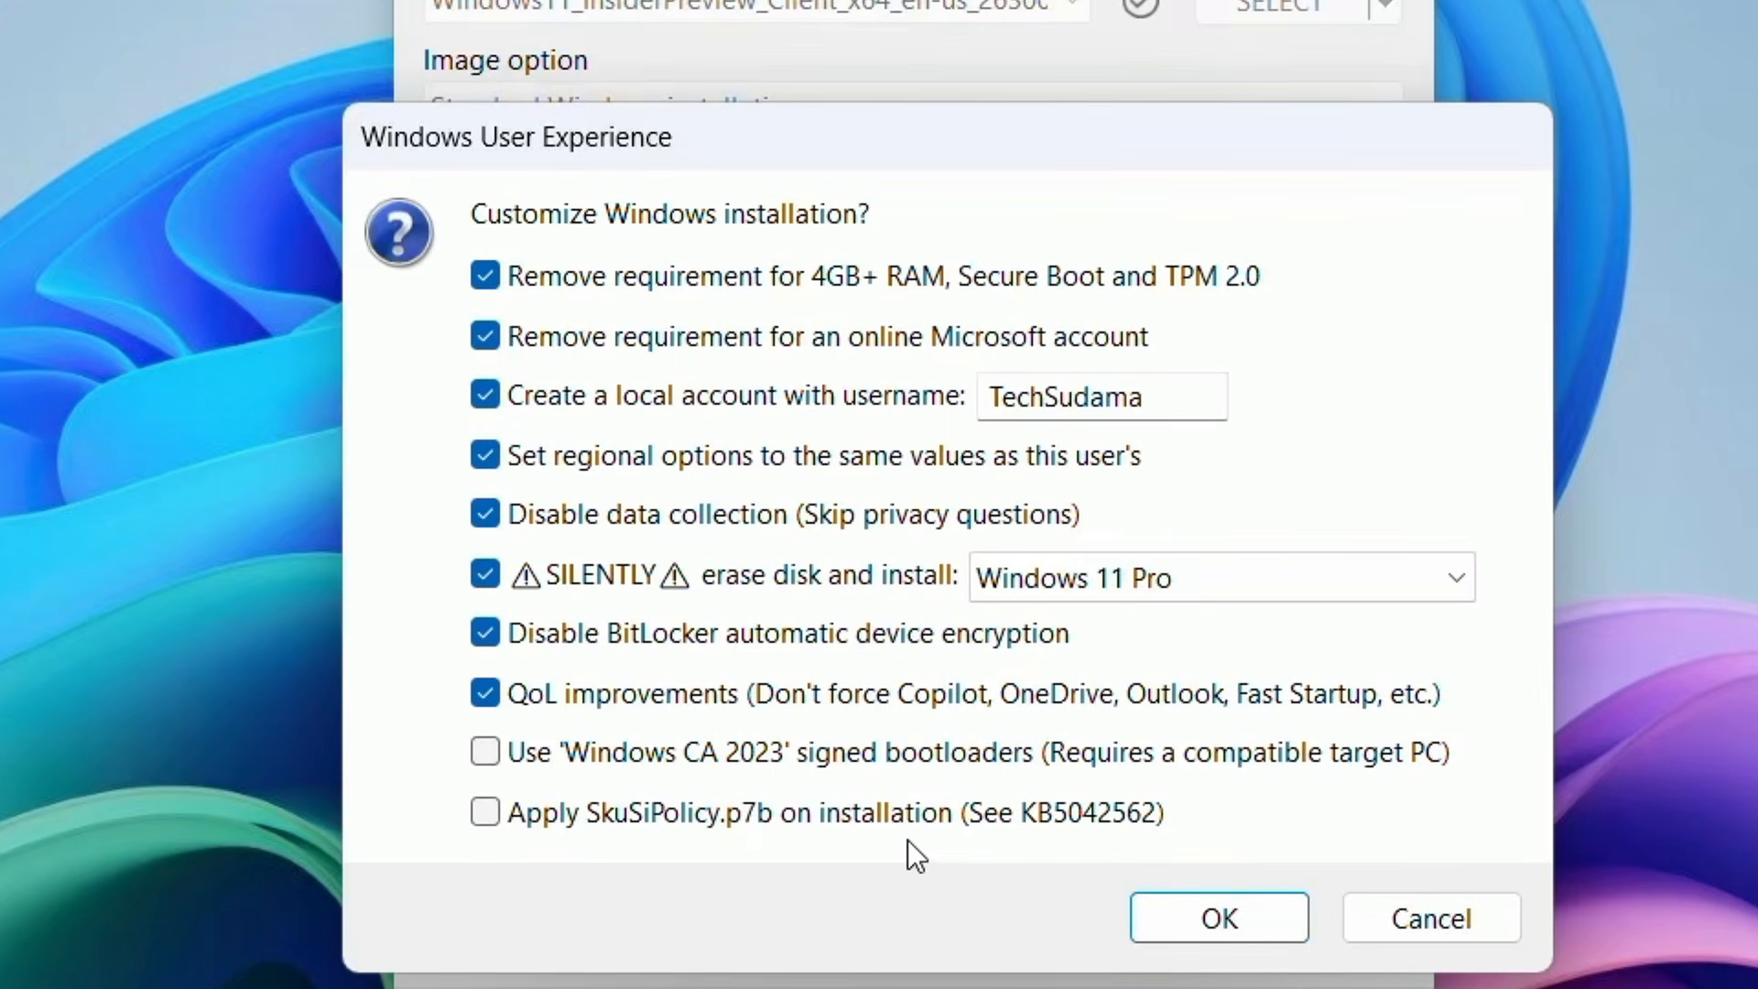
pyautogui.click(1207, 916)
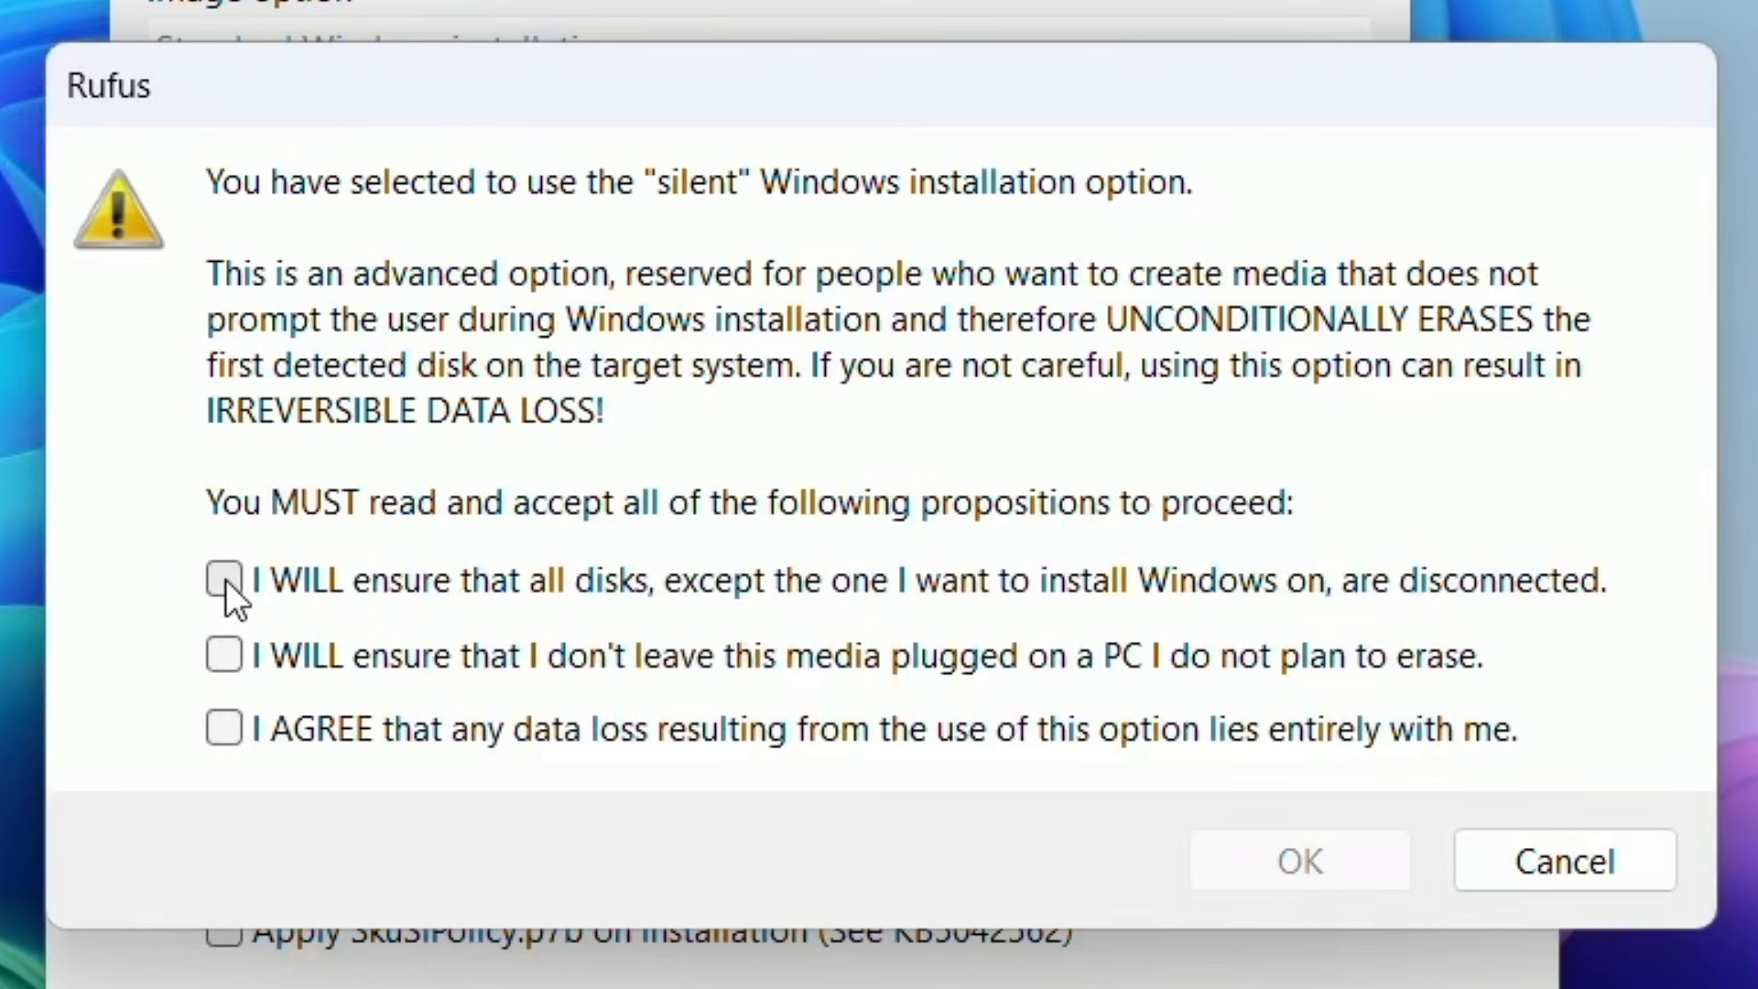
# Accept all three silent-installation propositions and confirm erasing USB (D:) [32 GB] to begin writing the drive
pyautogui.click(220, 730)
pyautogui.click(1280, 881)
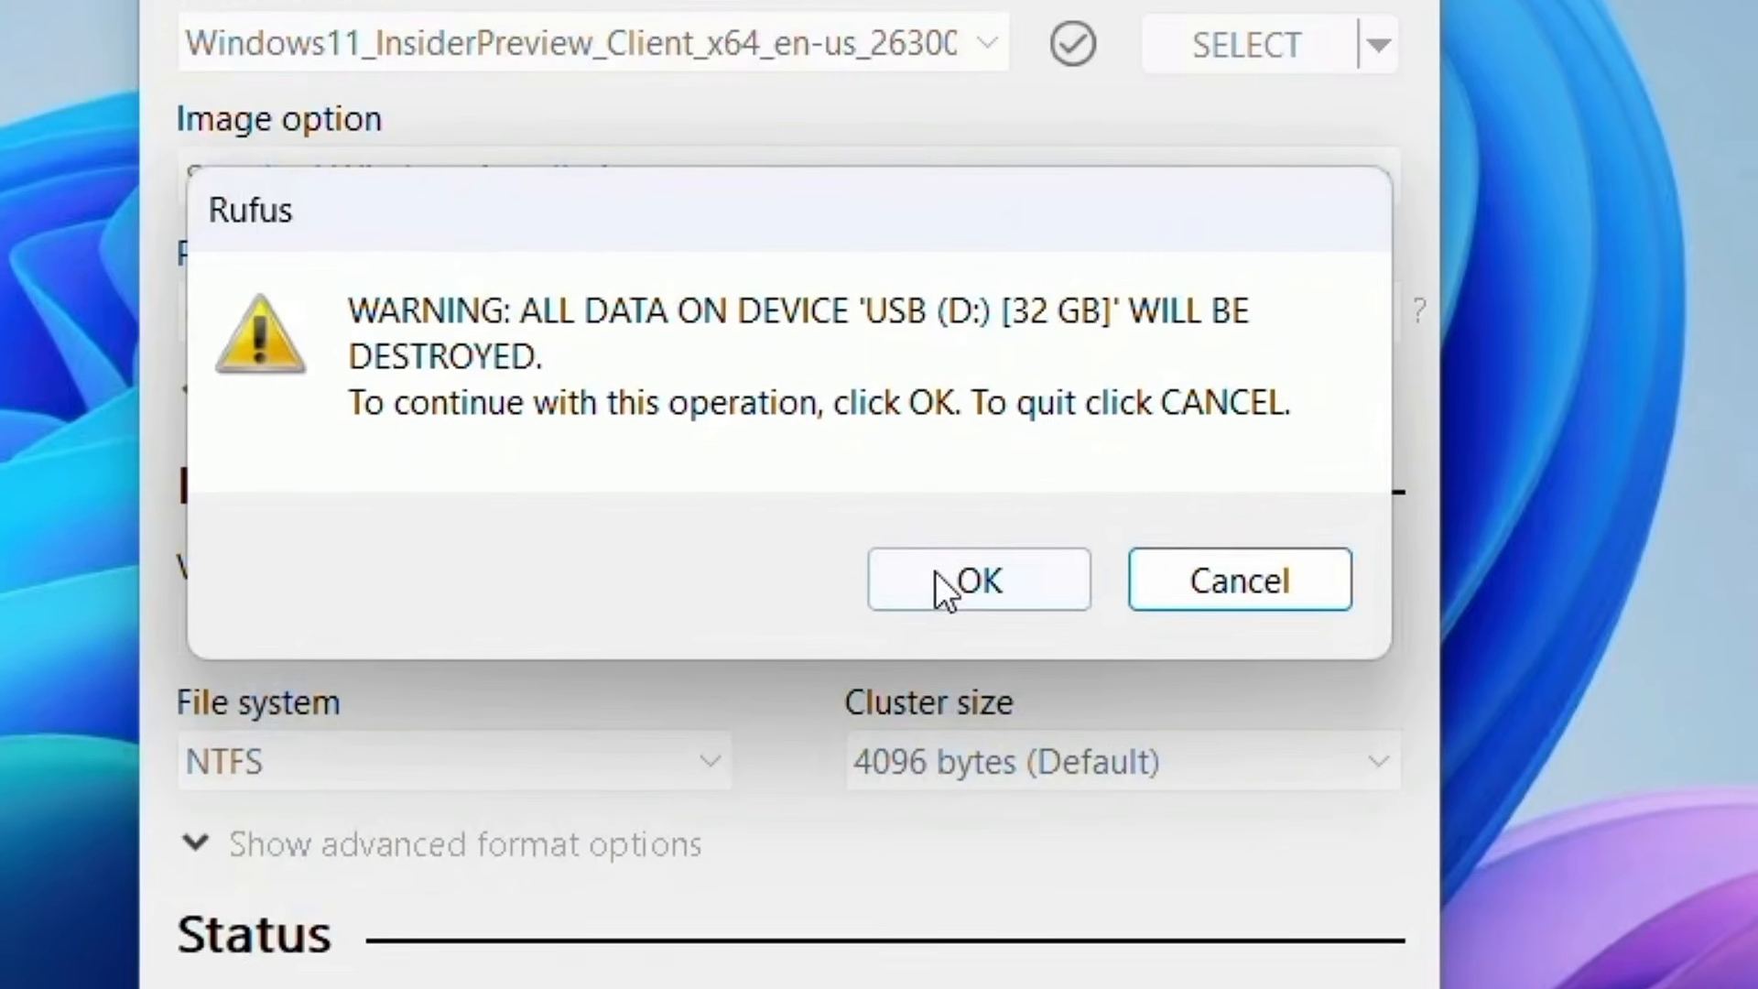
pyautogui.click(957, 597)
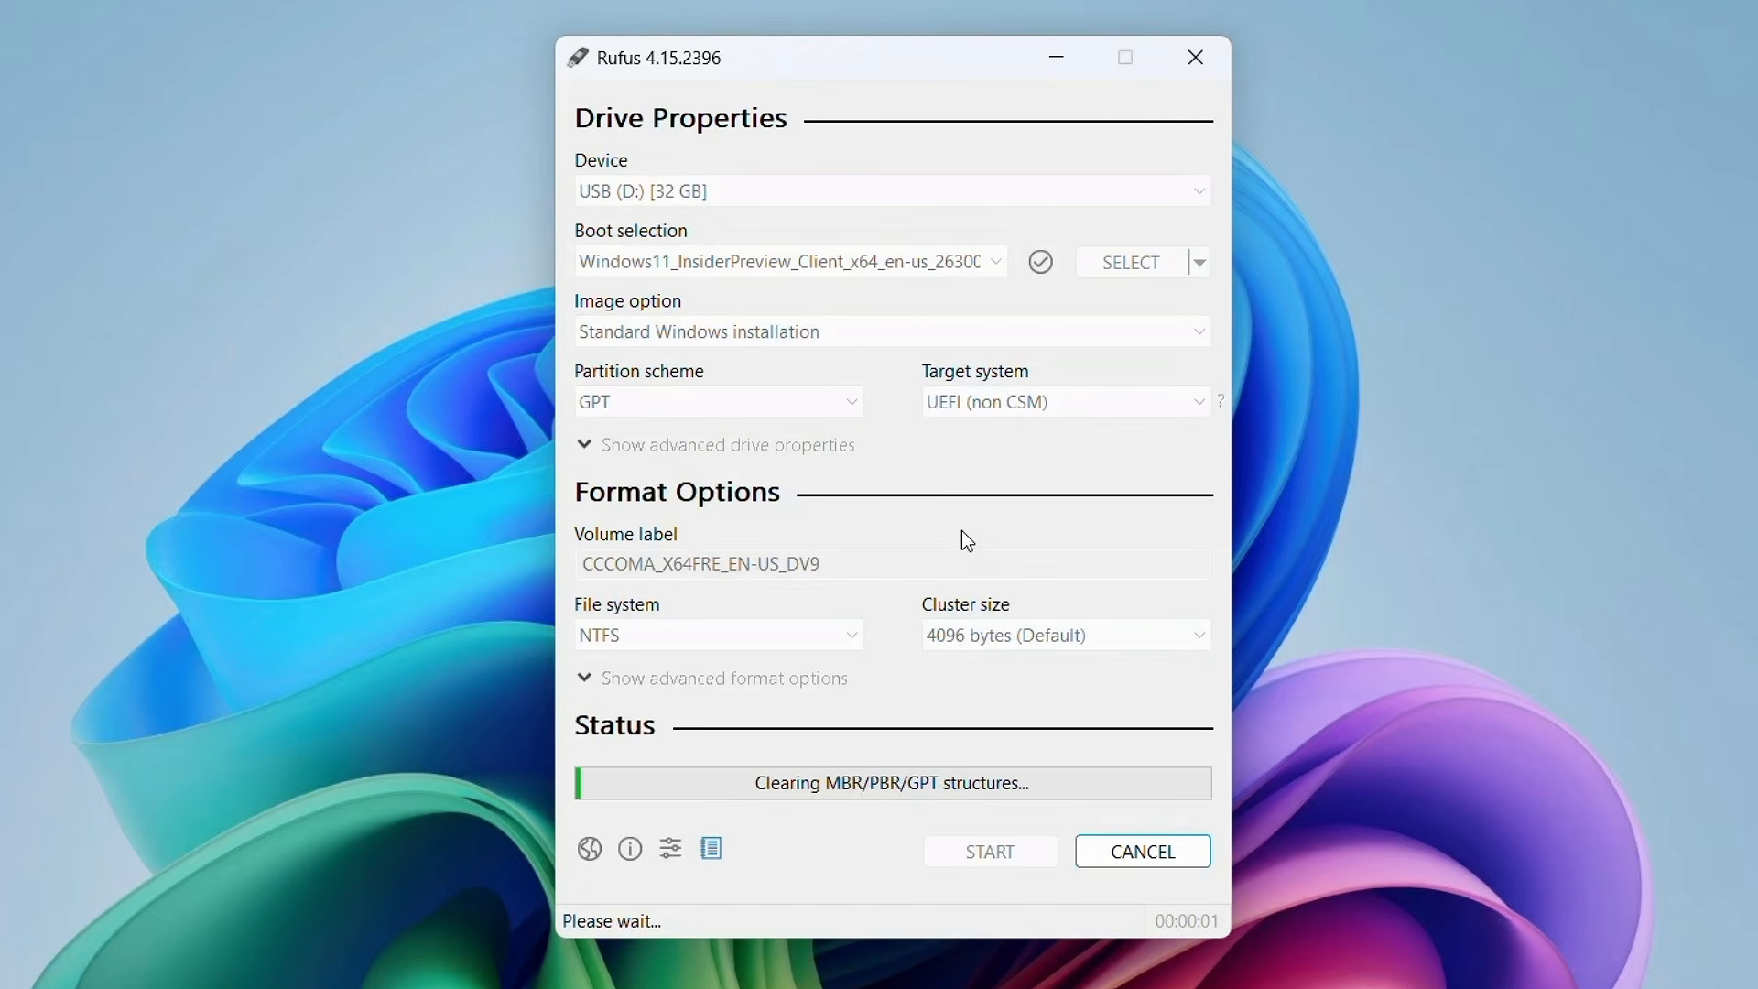